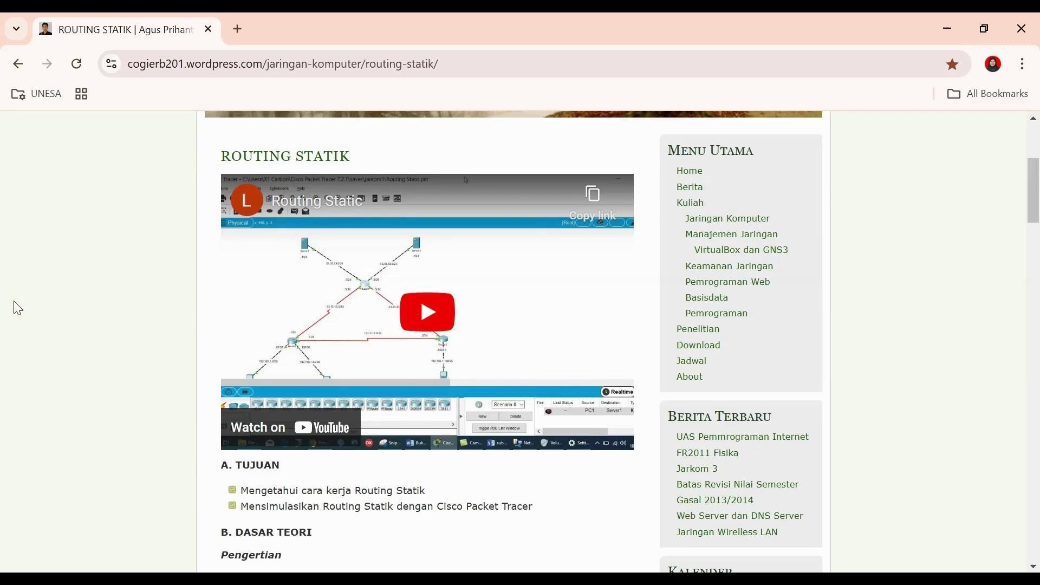
# Step: Review the static routing lab page's objectives, theory, advantages and drawbacks, and the scenario topology with three routers
pyautogui.scroll(-5, 18, 307)
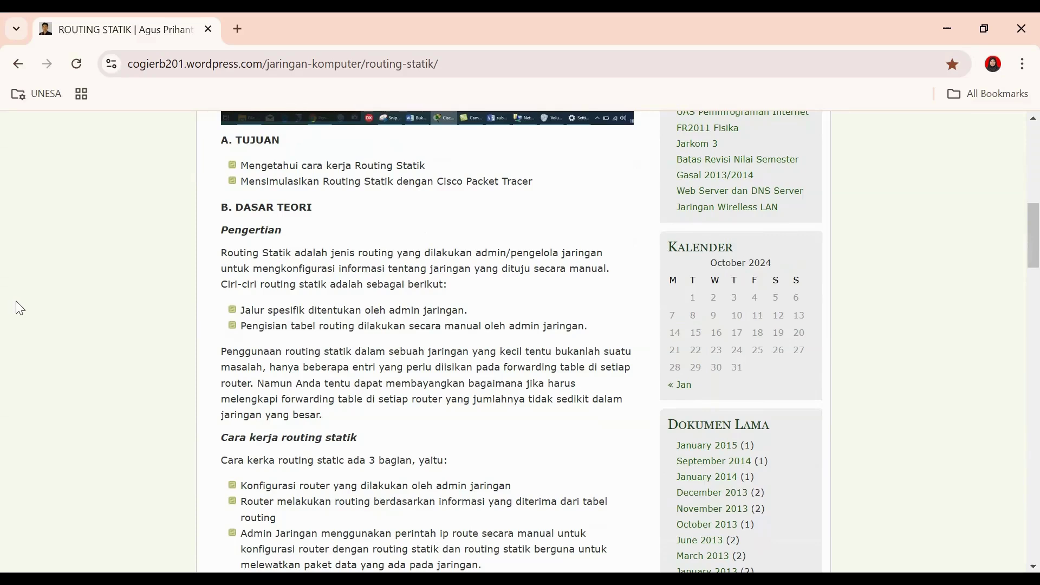
pyautogui.scroll(-2, 20, 308)
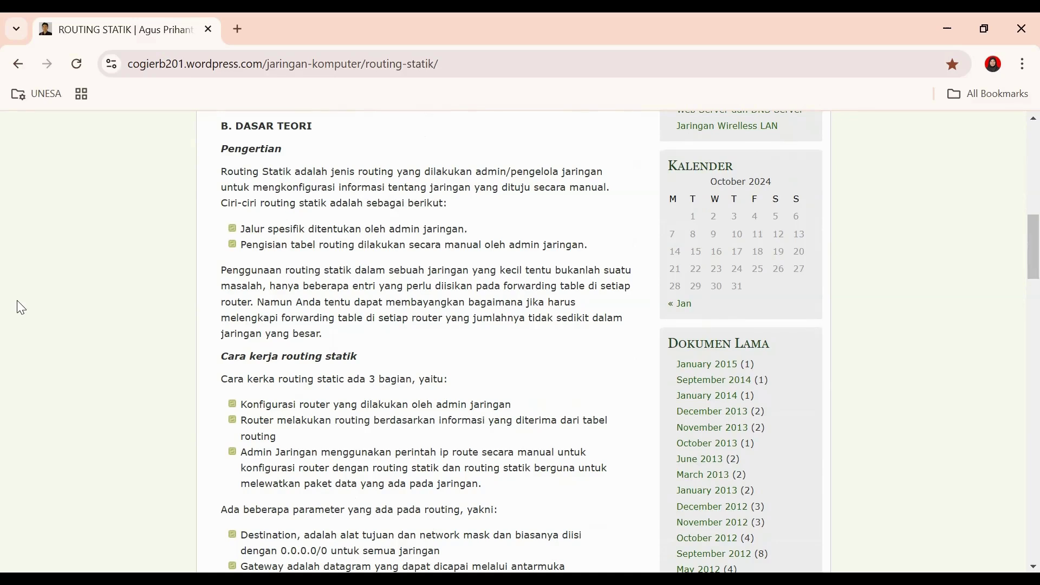
pyautogui.scroll(-2, 21, 307)
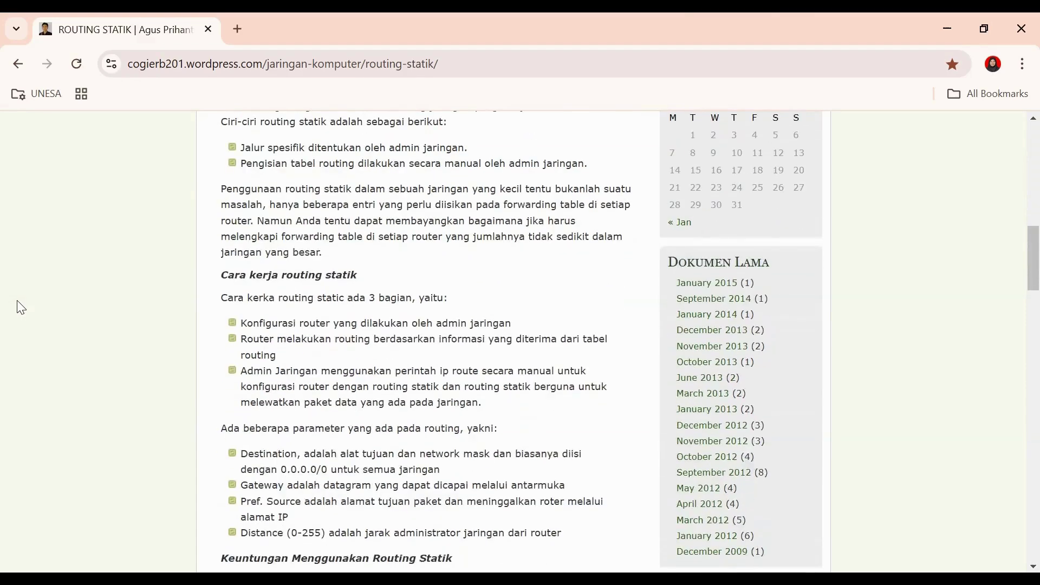
pyautogui.scroll(-4, 21, 307)
pyautogui.scroll(-5, 22, 307)
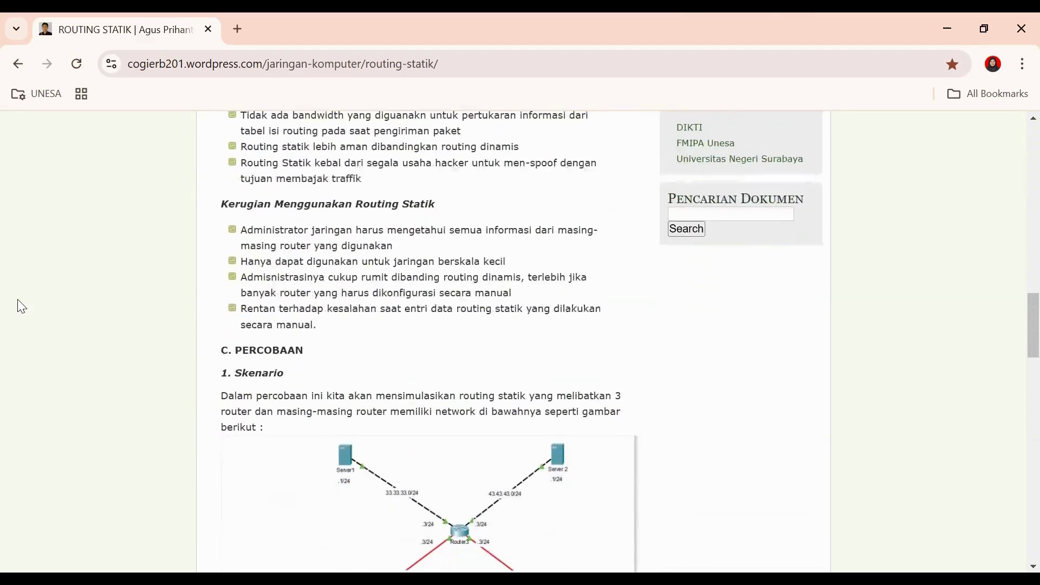
pyautogui.scroll(-3, 19, 308)
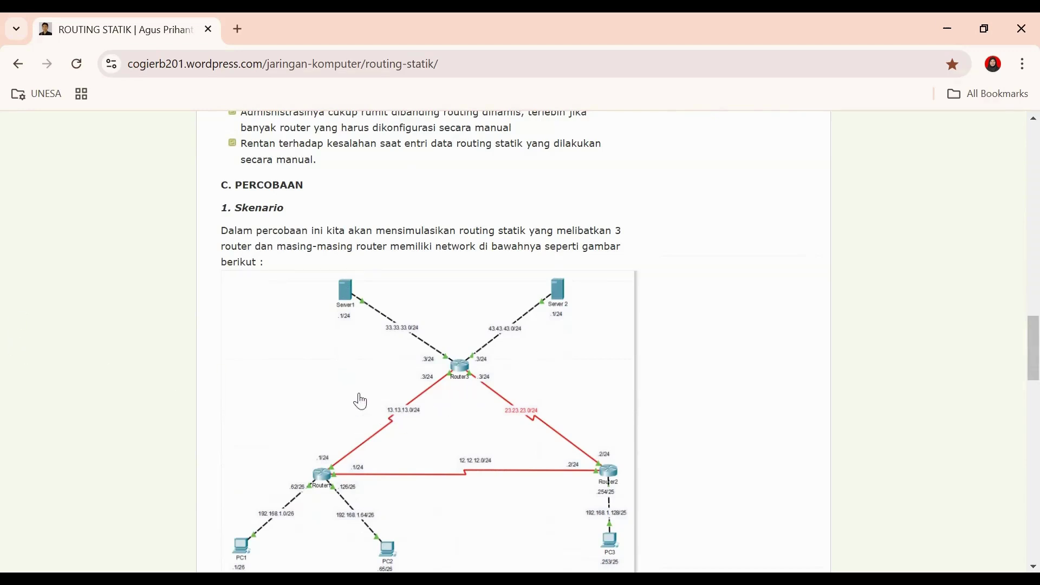
pyautogui.scroll(-5, 490, 274)
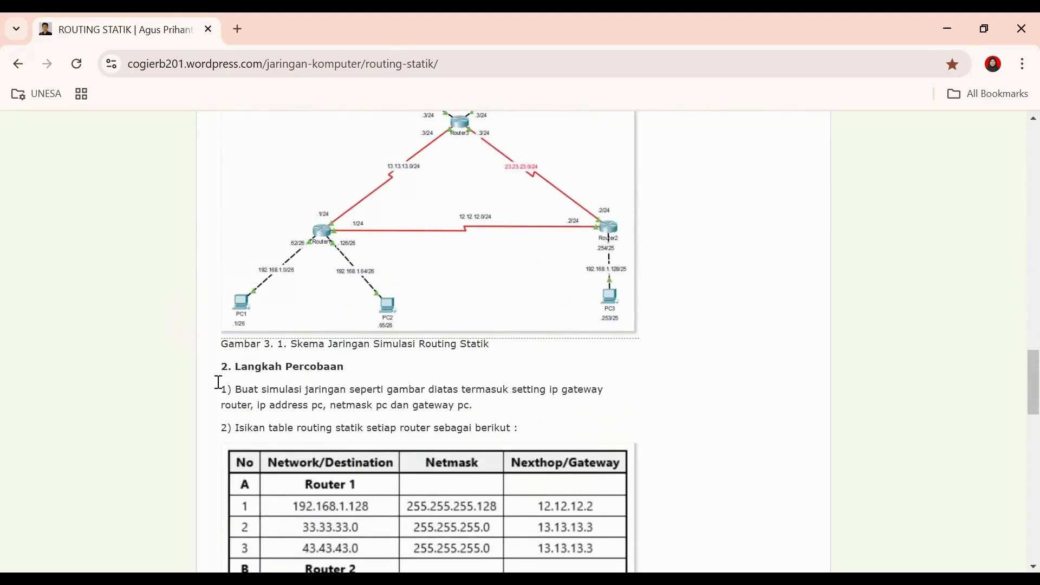
pyautogui.scroll(-2, 55, 319)
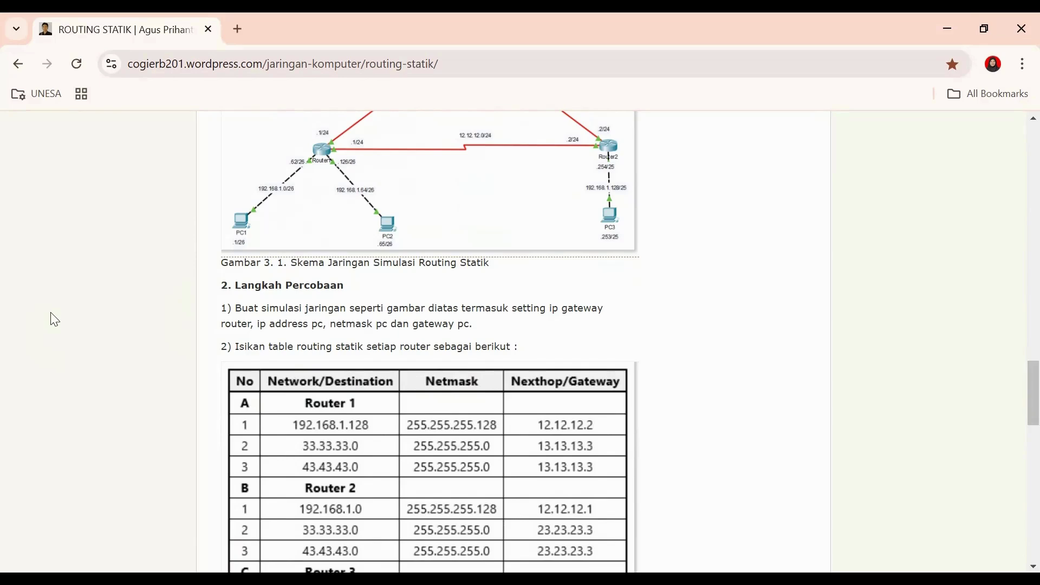
# Step: Examine the lab page's static routing tables for each router and the list of simple PDU test scenarios to simulate
pyautogui.scroll(-6, 55, 320)
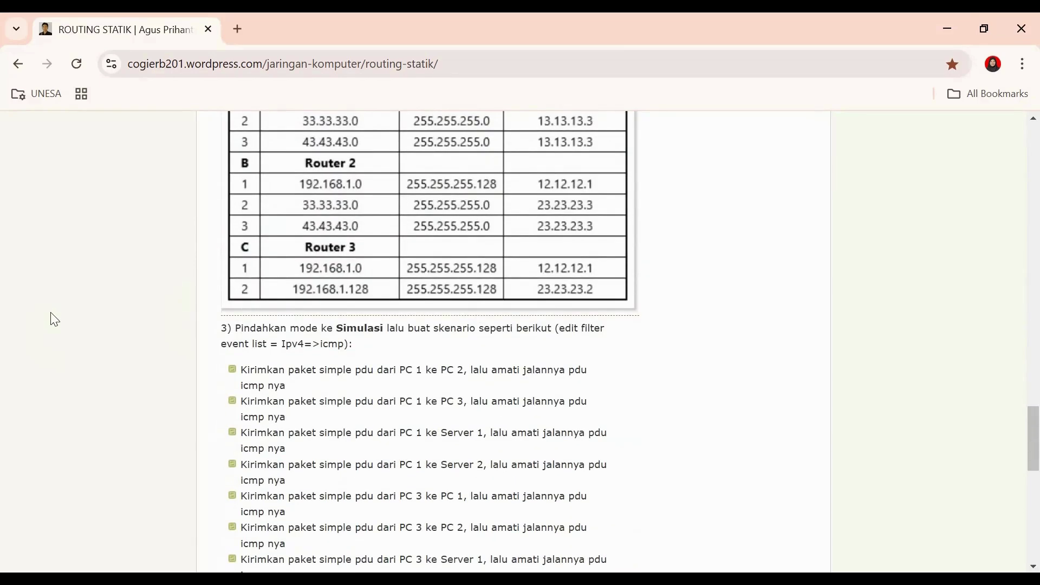
pyautogui.scroll(-2, 54, 320)
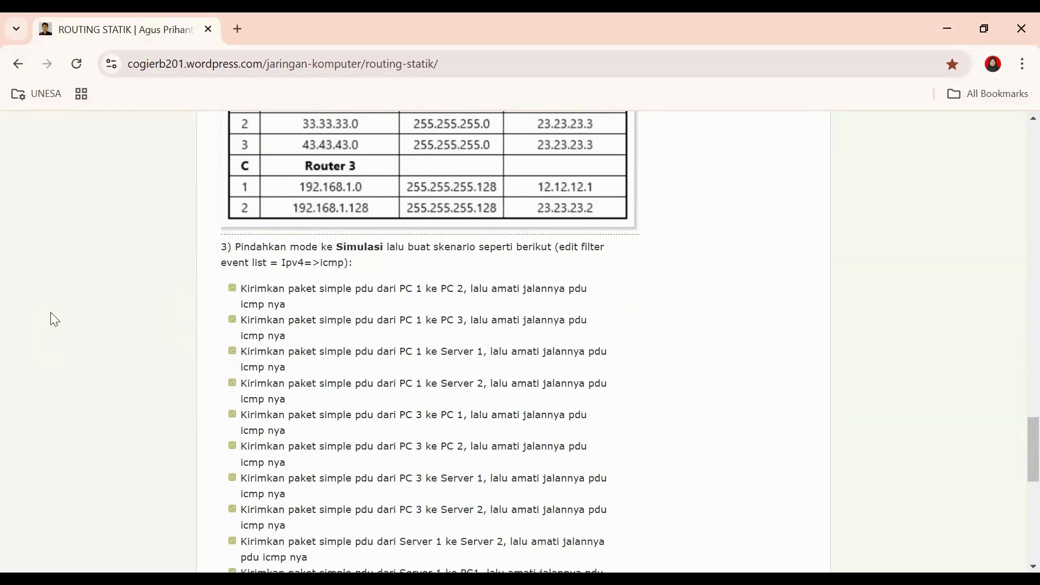
pyautogui.scroll(-6, 54, 319)
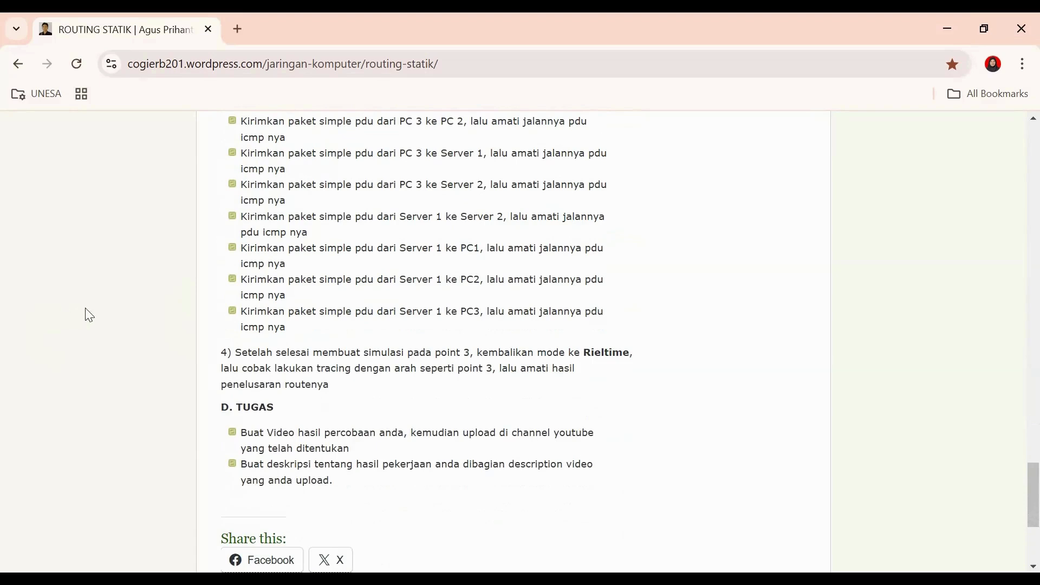
pyautogui.moveTo(399, 316); pyautogui.dragTo(481, 318)
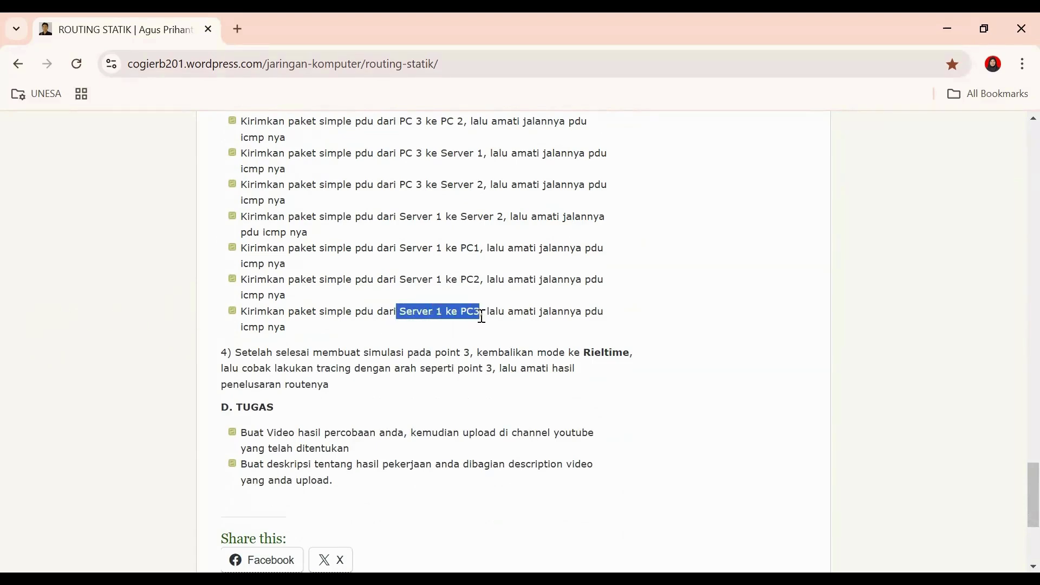
pyautogui.click(450, 363)
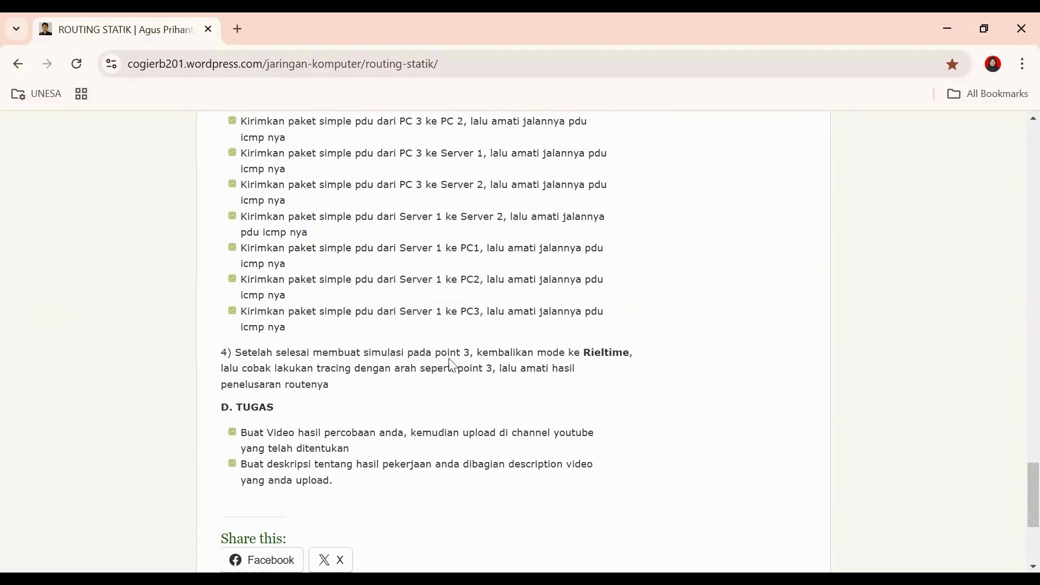
pyautogui.moveTo(363, 353); pyautogui.dragTo(256, 280)
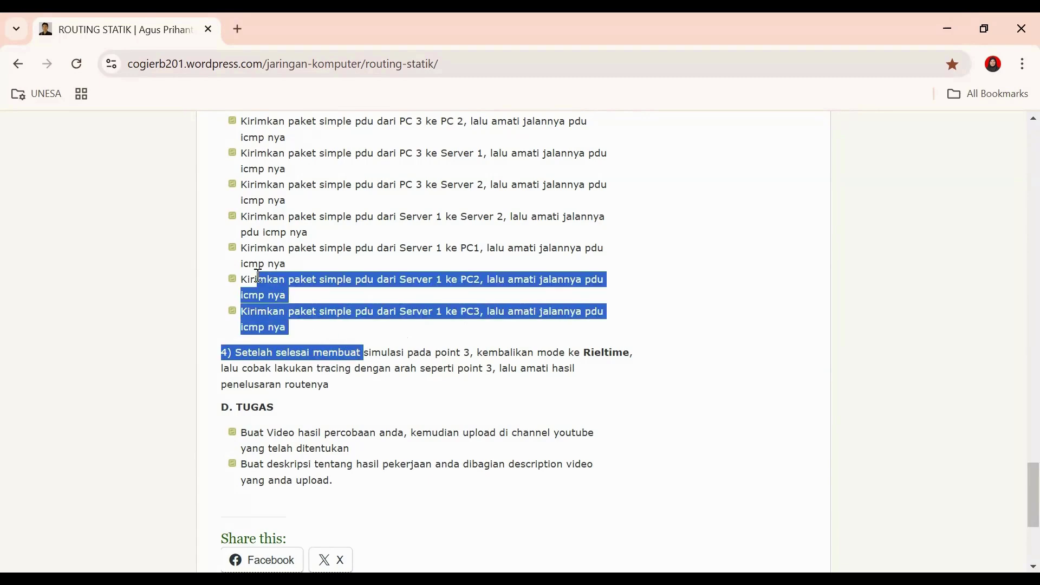
pyautogui.click(435, 402)
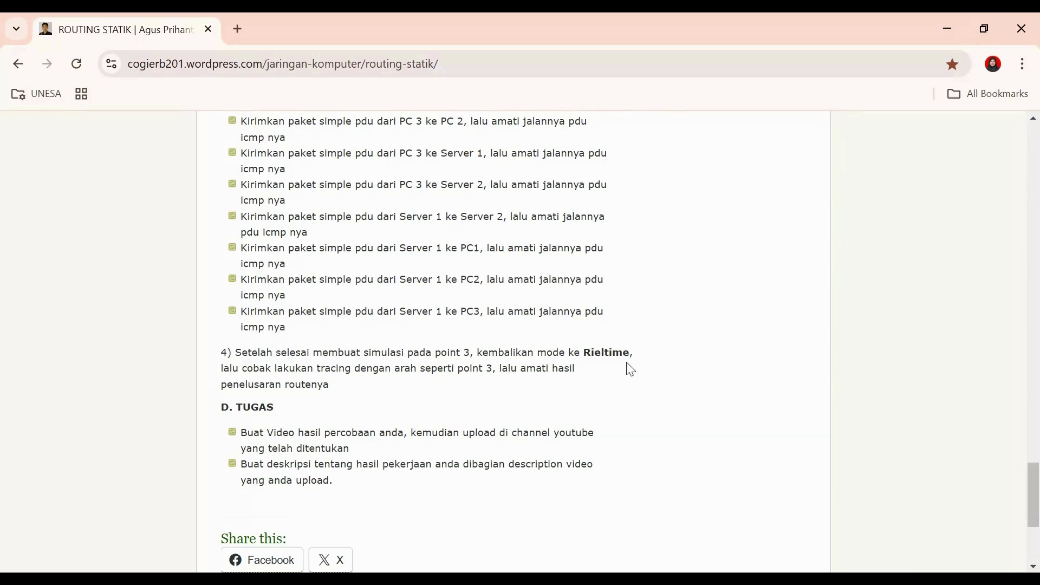
pyautogui.moveTo(604, 311); pyautogui.dragTo(233, 153)
pyautogui.click(588, 251)
# Step: Switch to Cisco Packet Tracer, simulate a simple PDU from PC1 to PC2, stop playback and delete the scenario
pyautogui.click(480, 580)
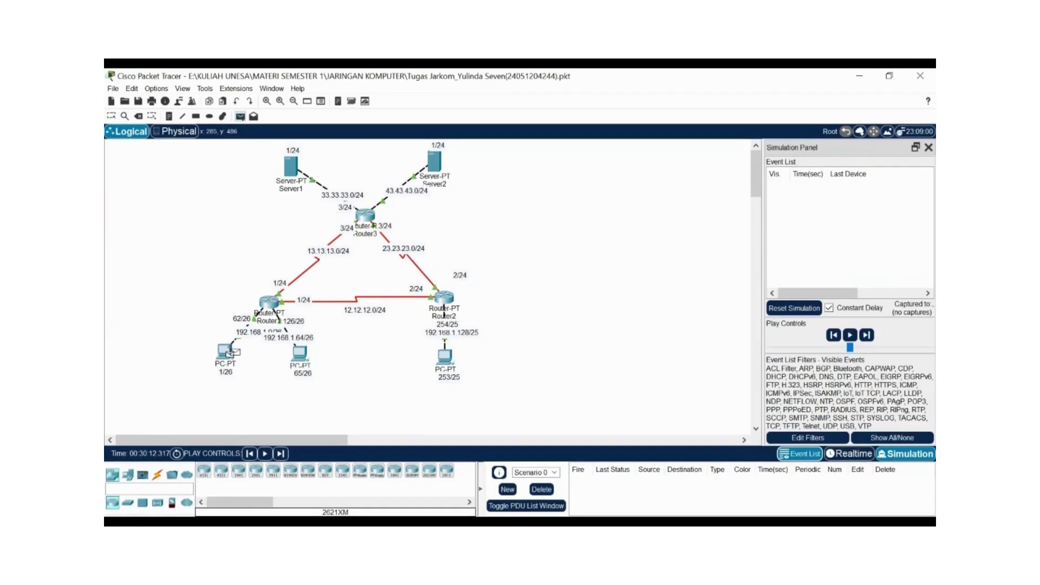
pyautogui.click(306, 357)
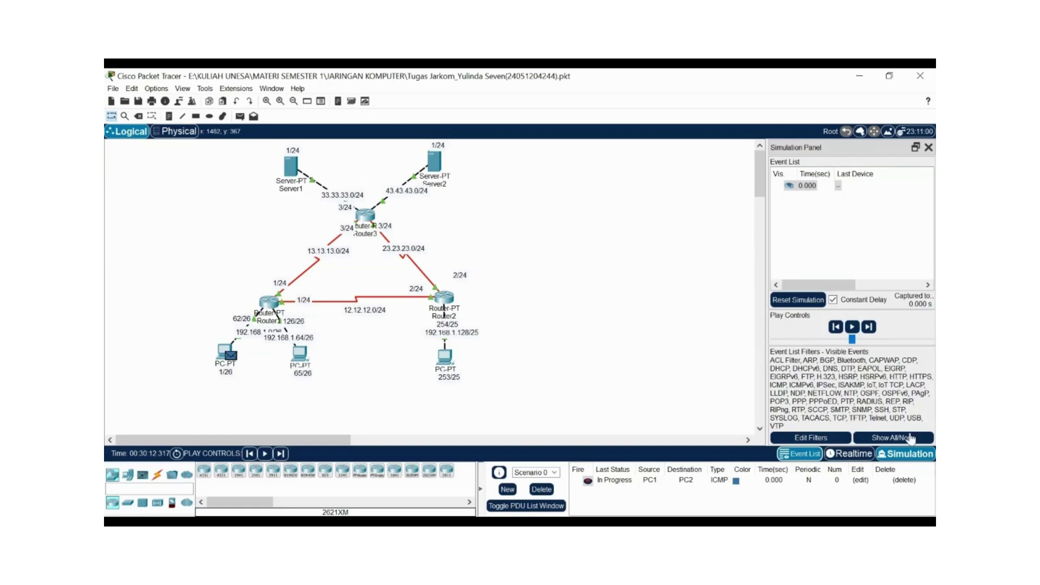
pyautogui.click(851, 327)
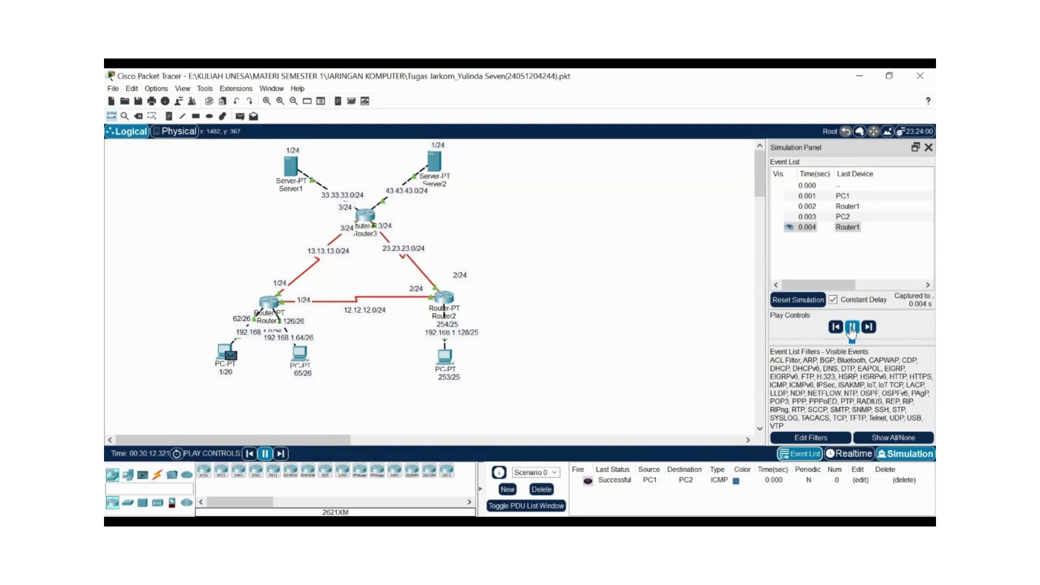
pyautogui.click(852, 328)
pyautogui.click(541, 489)
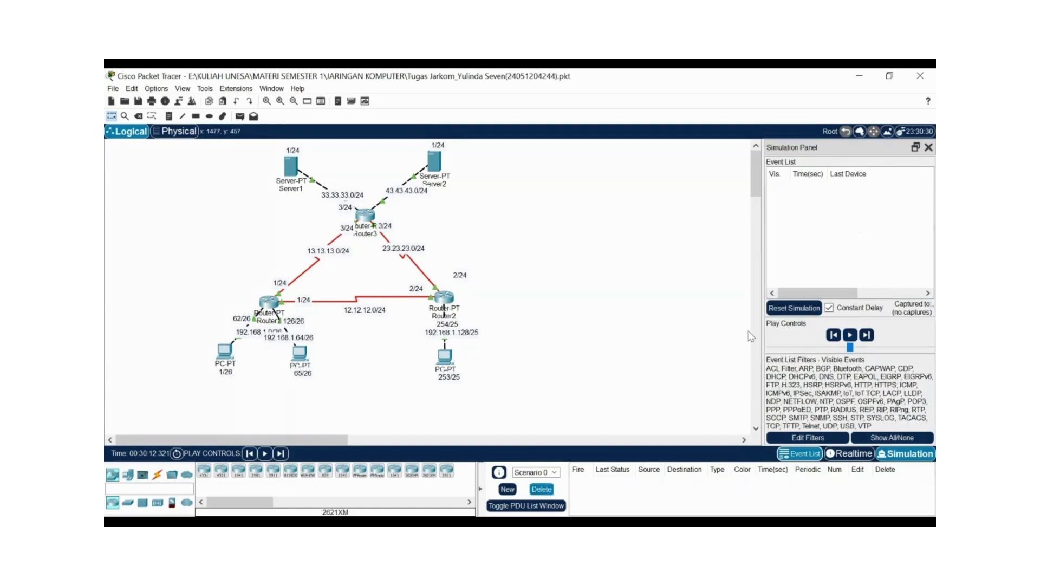
# Step: Send a simple PDU from PC1 to Server1, play the simulation through, stop it and delete the scenario
pyautogui.click(240, 116)
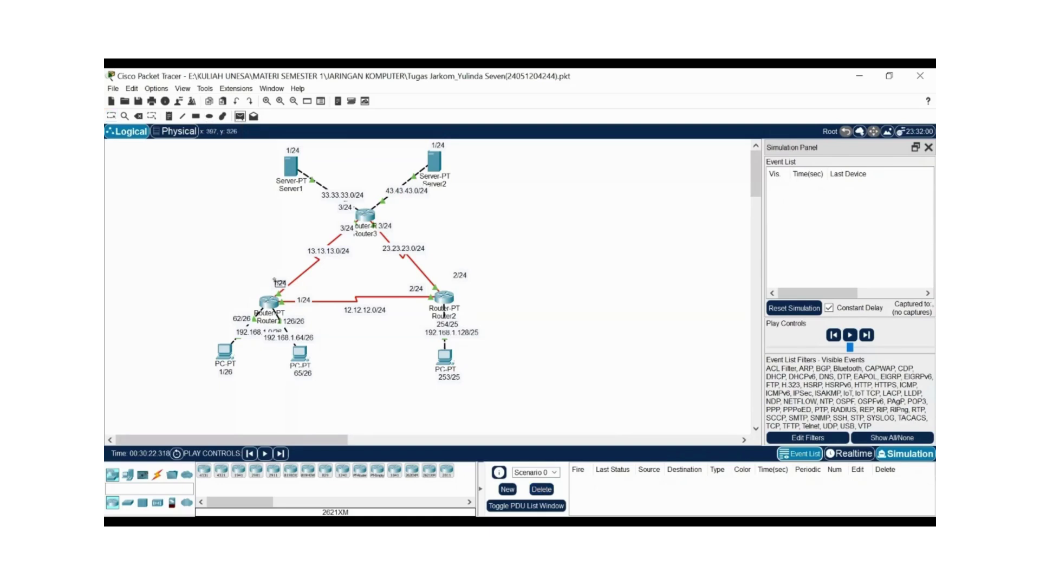
pyautogui.click(227, 352)
pyautogui.click(299, 171)
pyautogui.click(851, 327)
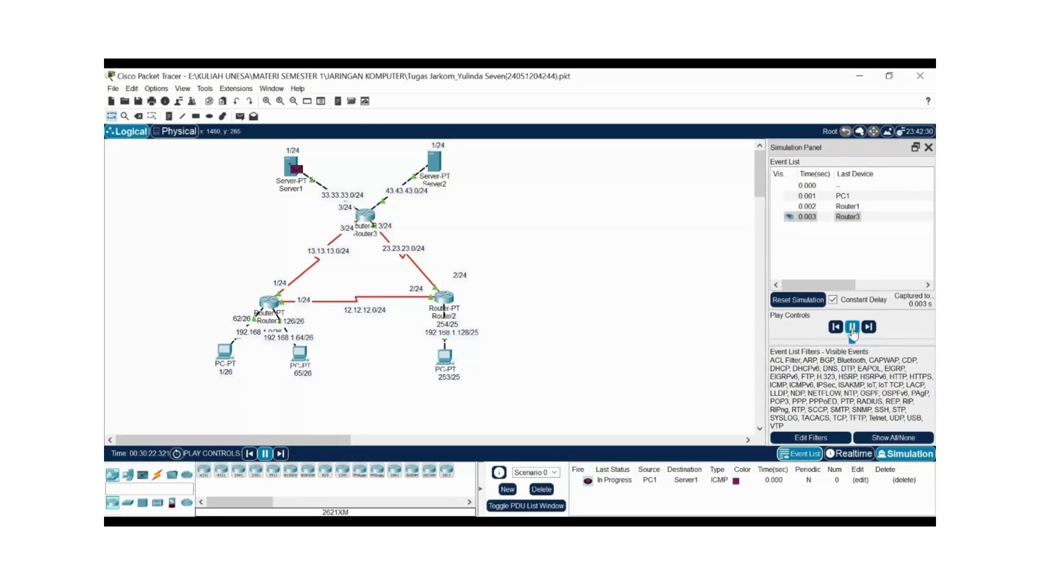
pyautogui.click(852, 326)
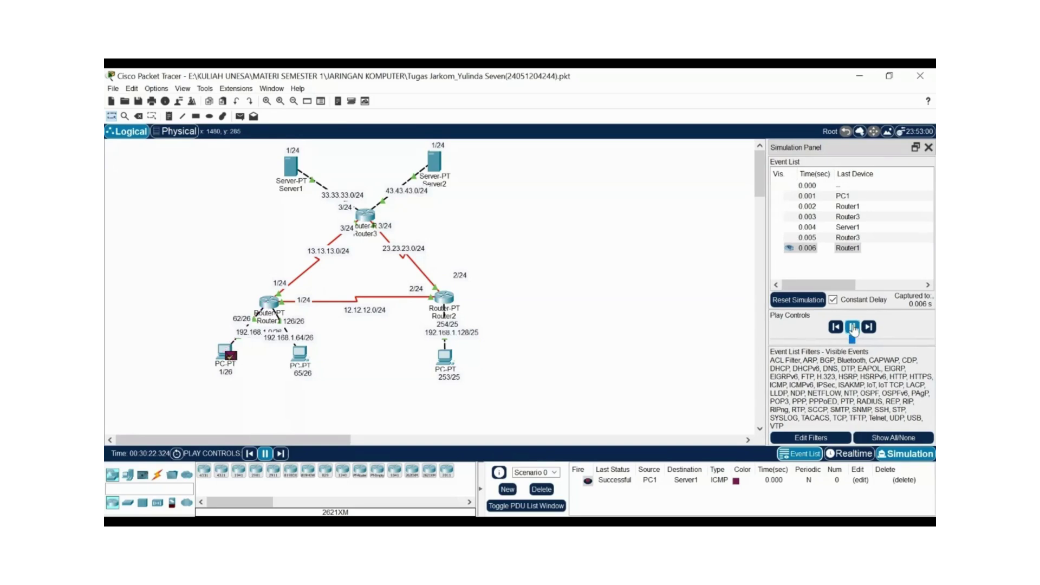
pyautogui.click(852, 327)
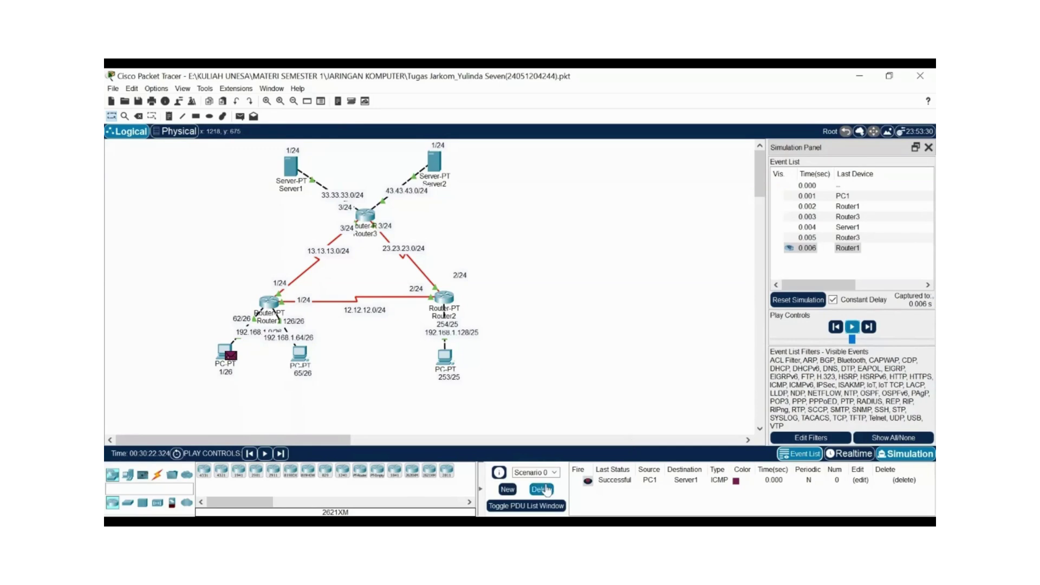
pyautogui.click(542, 489)
# Step: Send a simple PDU from PC1 to Server2, play the simulation through, stop it and delete the scenario
pyautogui.click(239, 117)
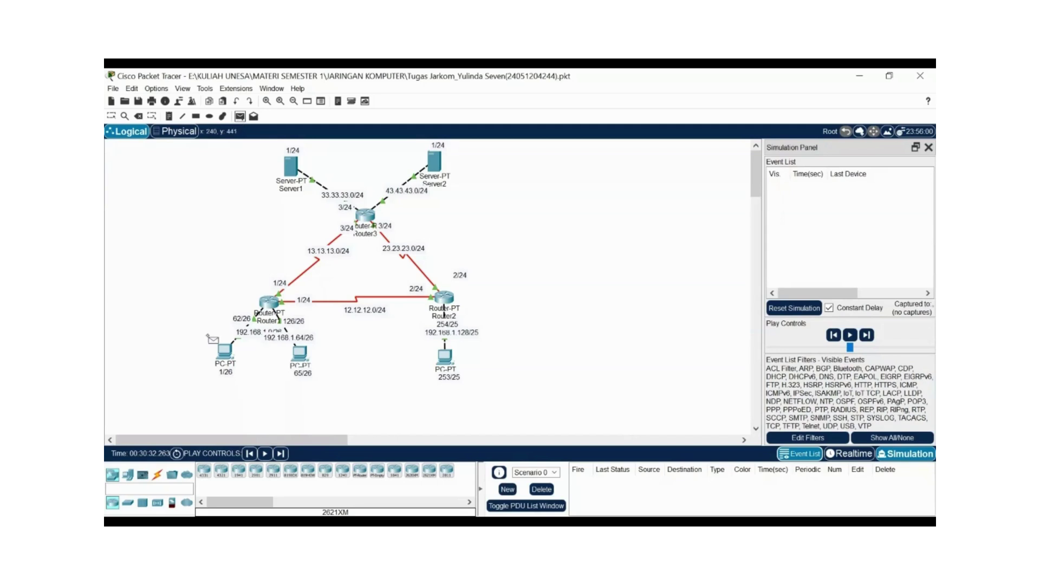
pyautogui.click(225, 350)
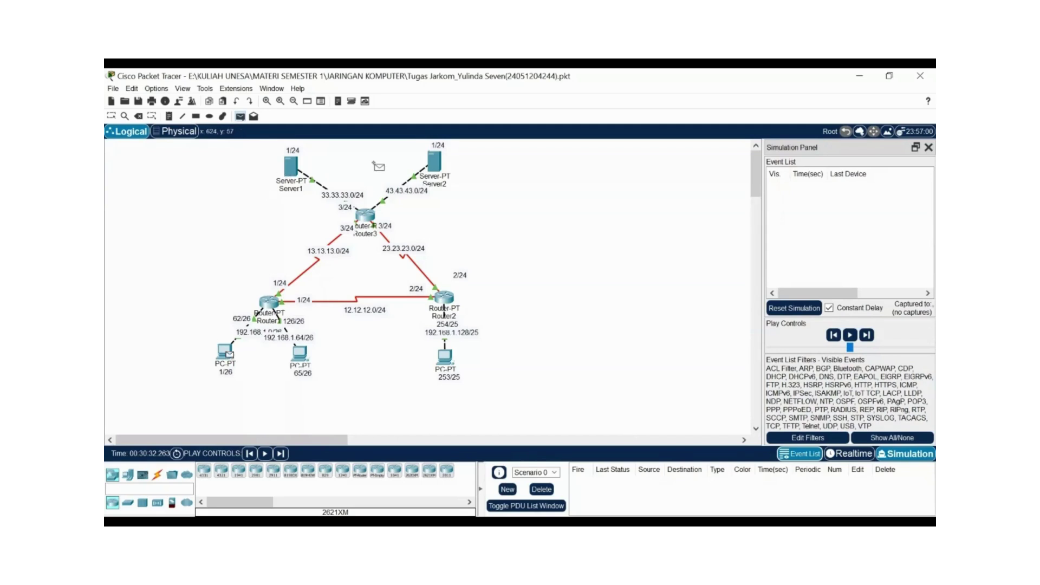
pyautogui.click(438, 163)
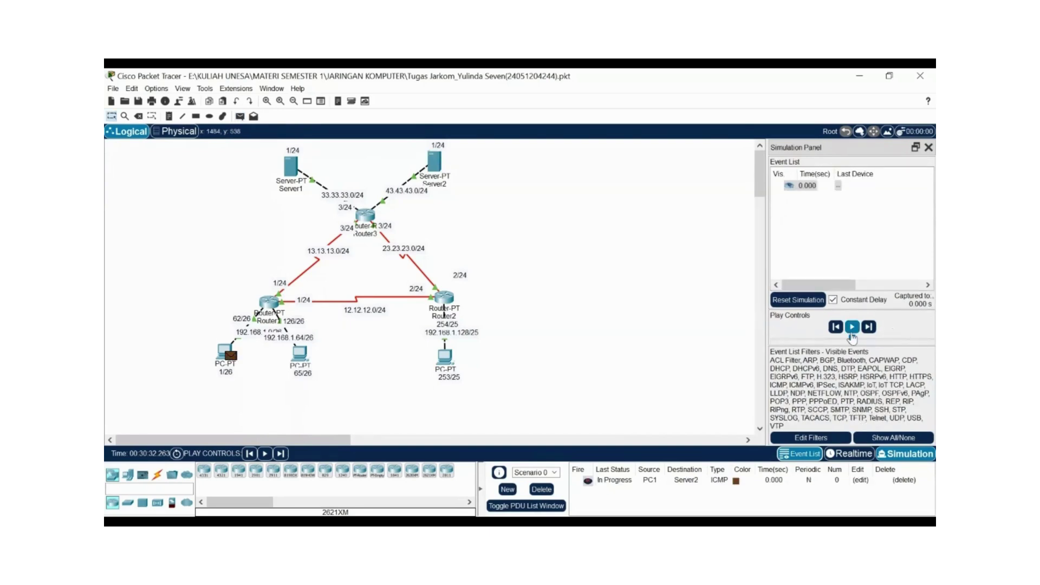
pyautogui.click(851, 332)
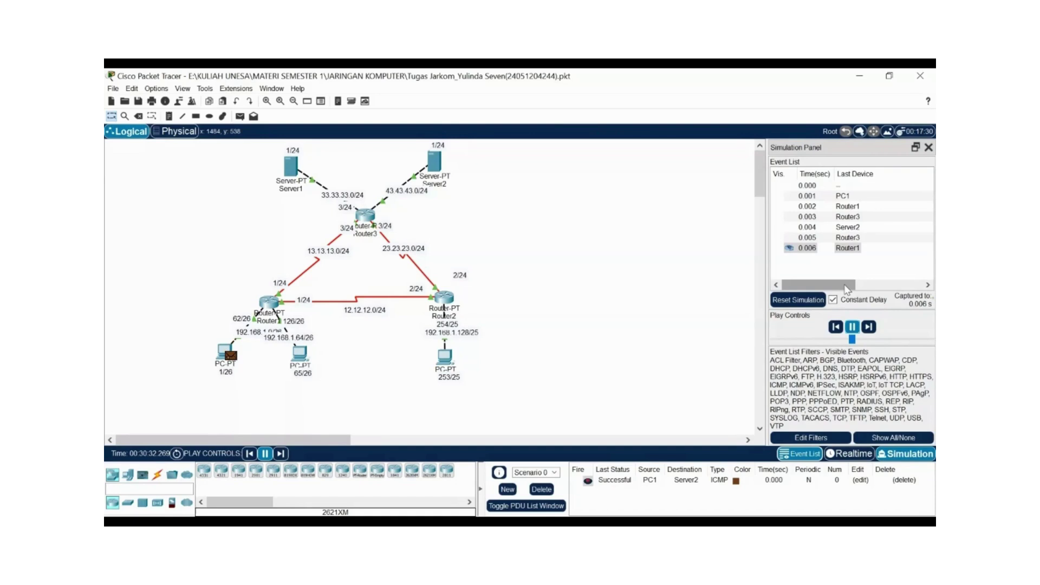
pyautogui.click(852, 329)
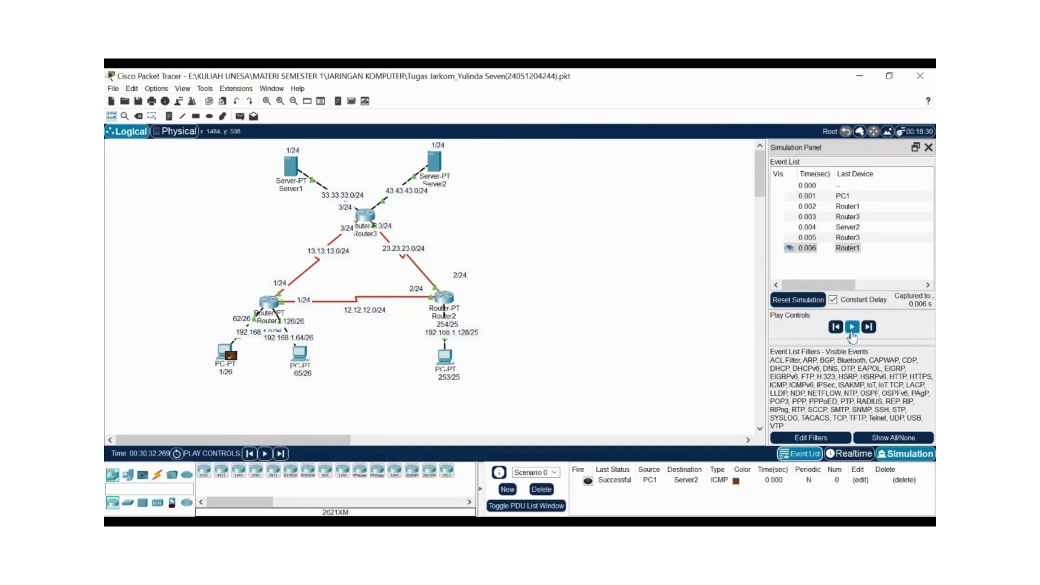
pyautogui.click(541, 489)
# Step: Add a simple PDU from PC1 to PC3 and play the simulation
pyautogui.press('p')
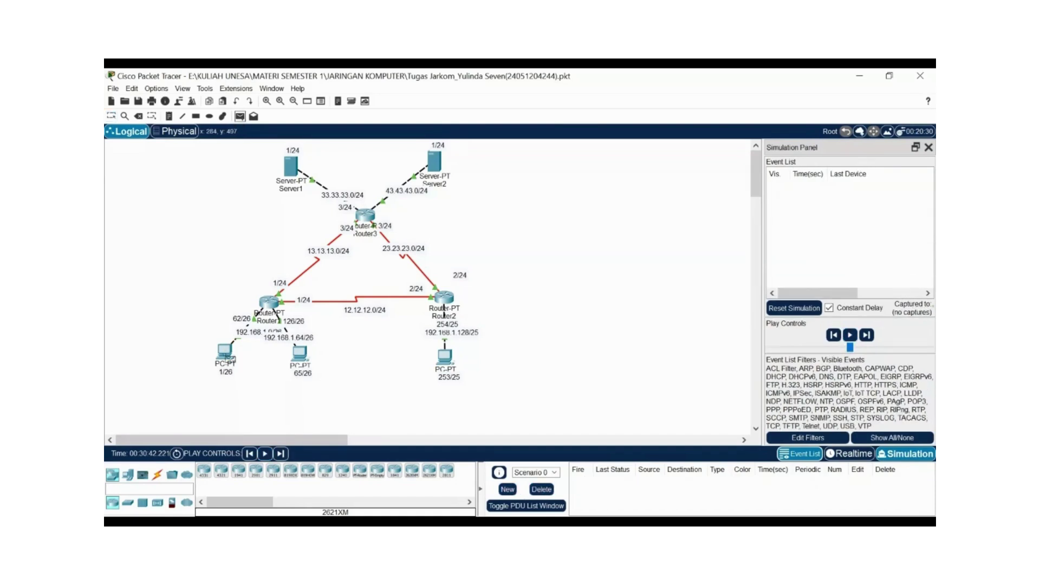
pyautogui.click(227, 352)
pyautogui.click(453, 362)
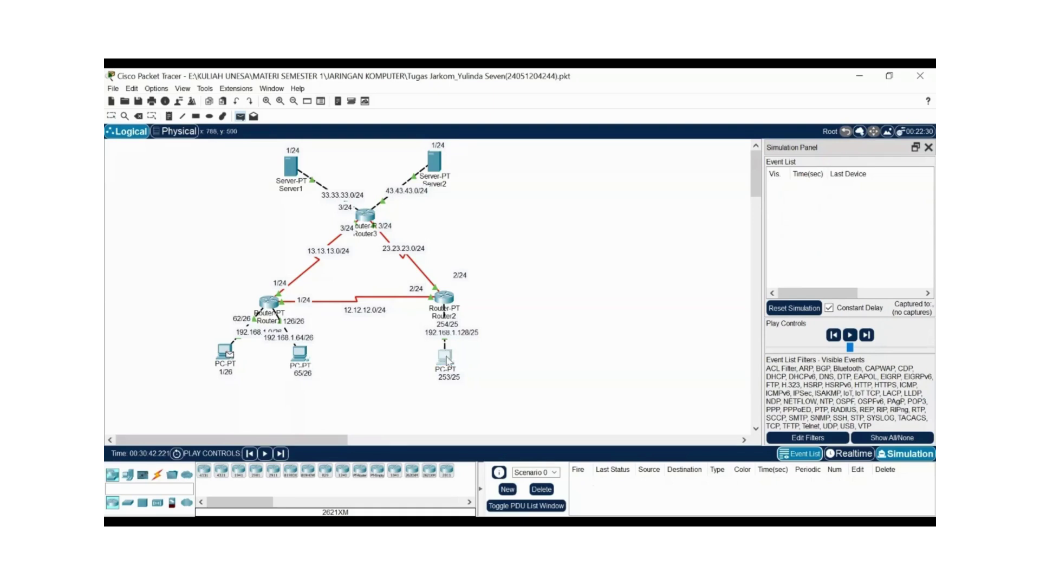
pyautogui.click(851, 327)
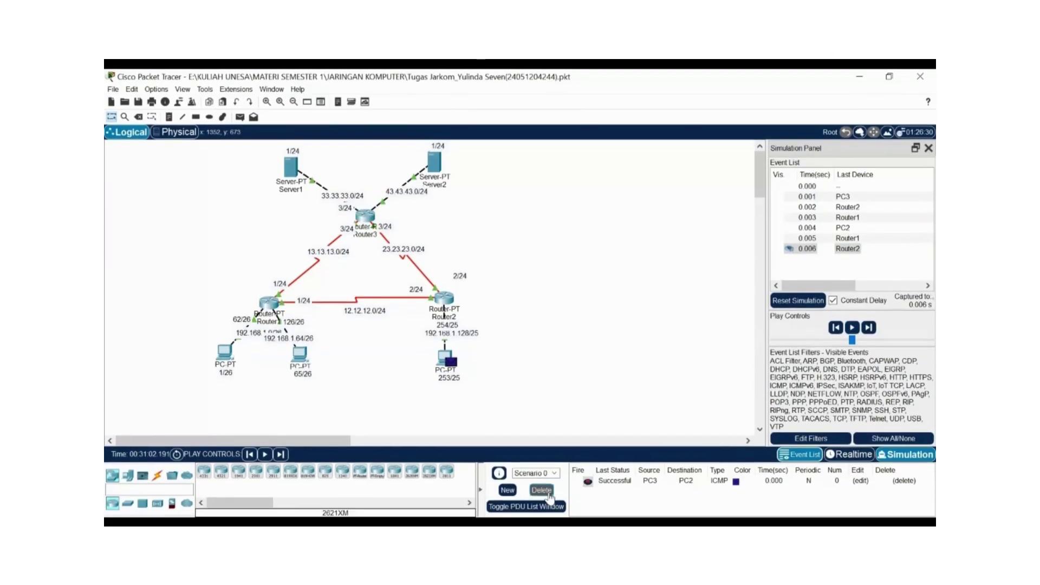
# Step: Delete the PC3-to-PC2 scenario, add a simple PDU from PC3 to Server1 and play the simulation
pyautogui.click(543, 489)
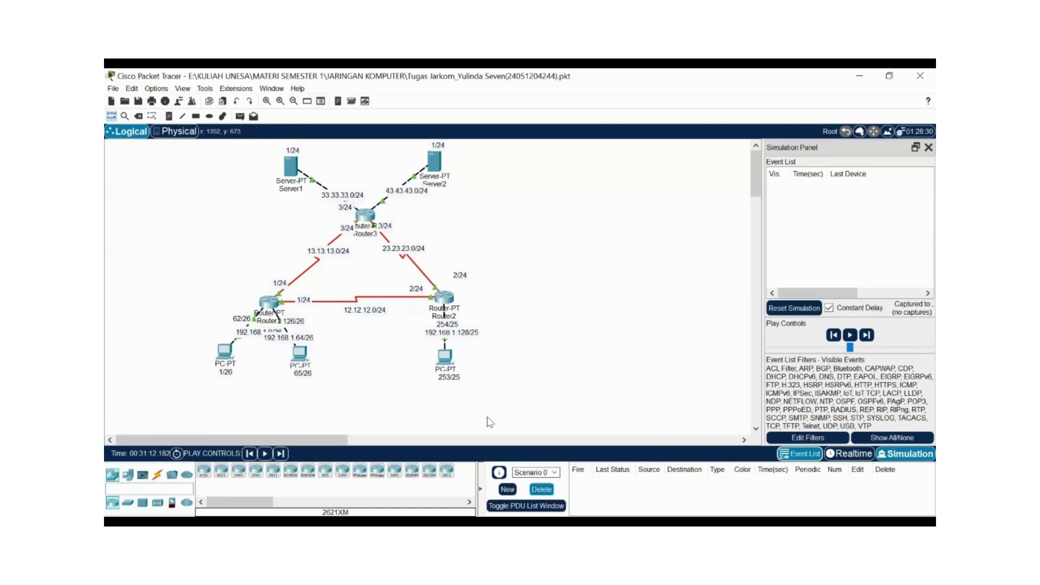
pyautogui.click(240, 116)
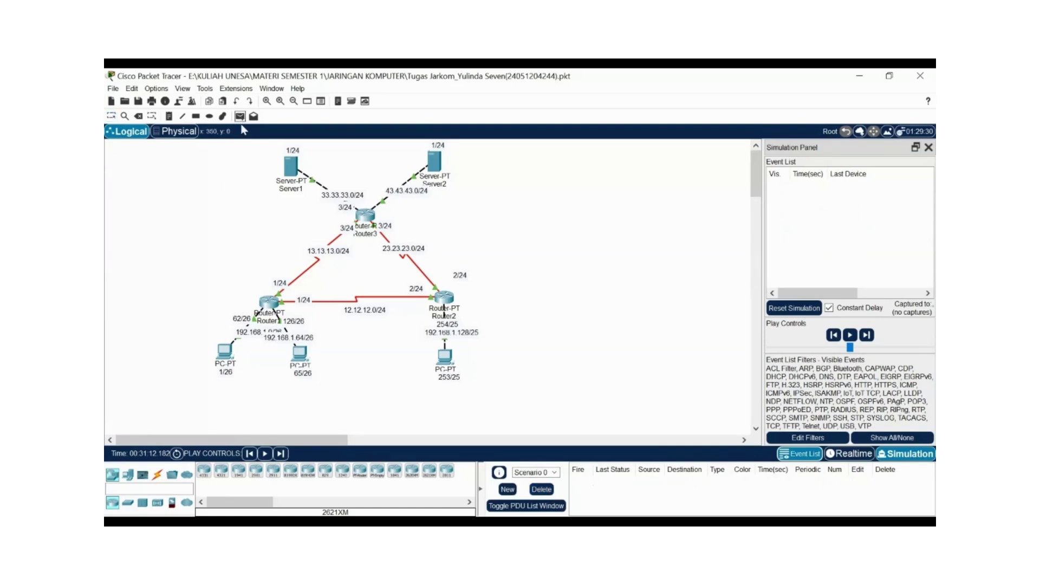
pyautogui.click(444, 356)
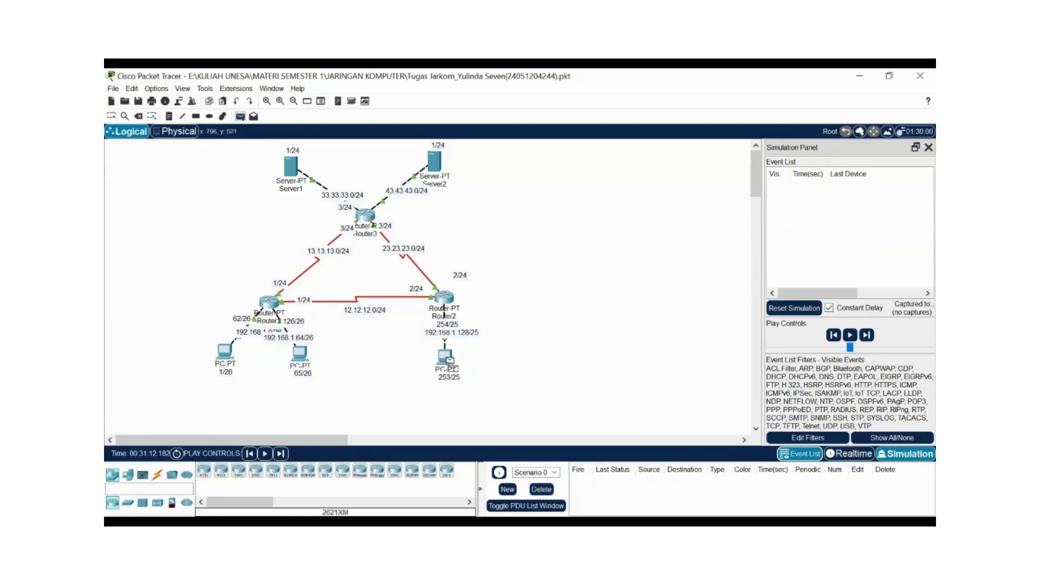
pyautogui.click(291, 166)
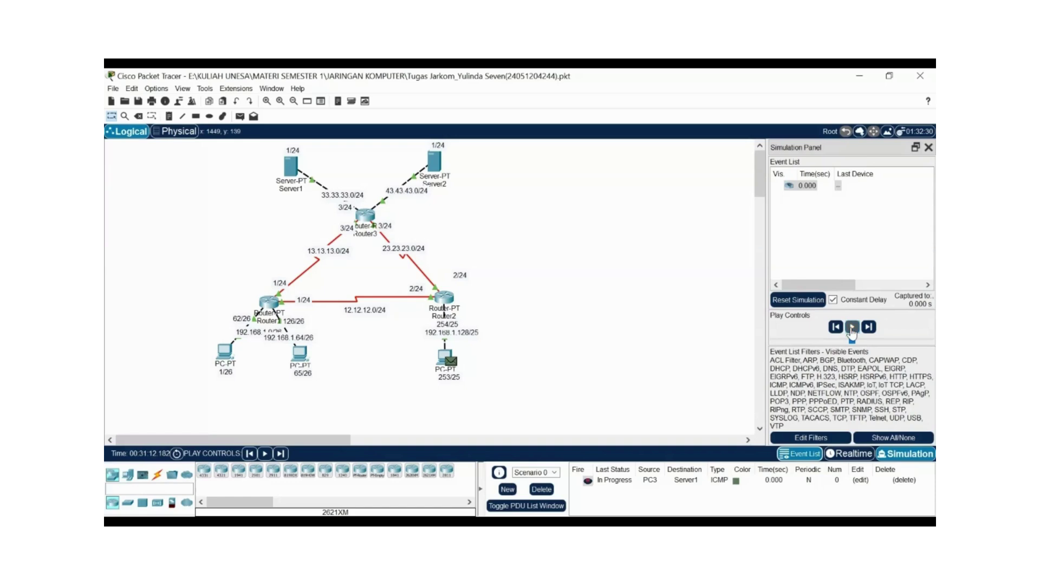
pyautogui.click(851, 327)
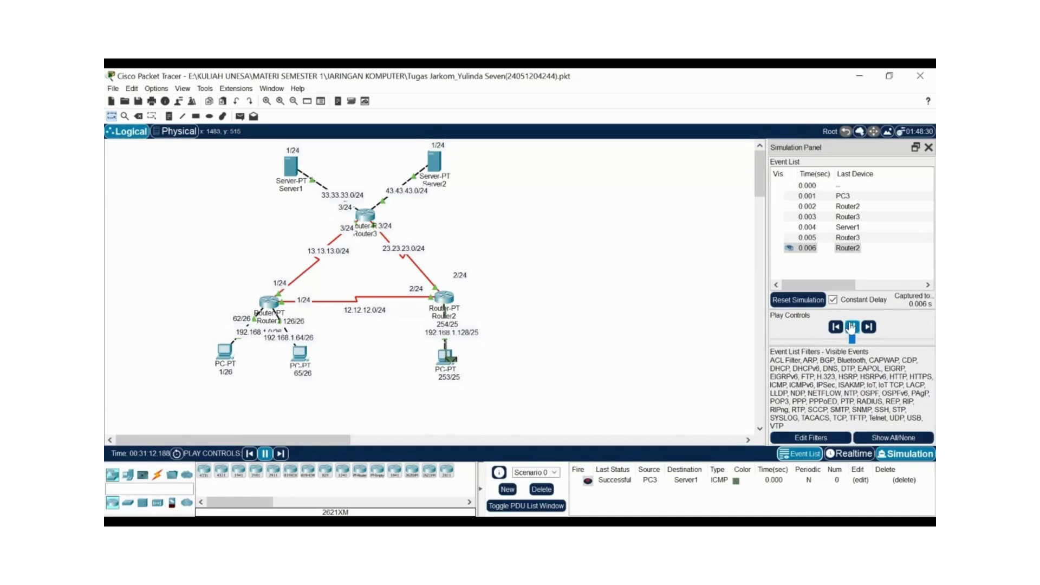
# Step: Stop and delete the PC3-to-Server1 scenario, add a simple PDU from PC3 to Server2 and play the simulation
pyautogui.click(852, 326)
pyautogui.click(541, 489)
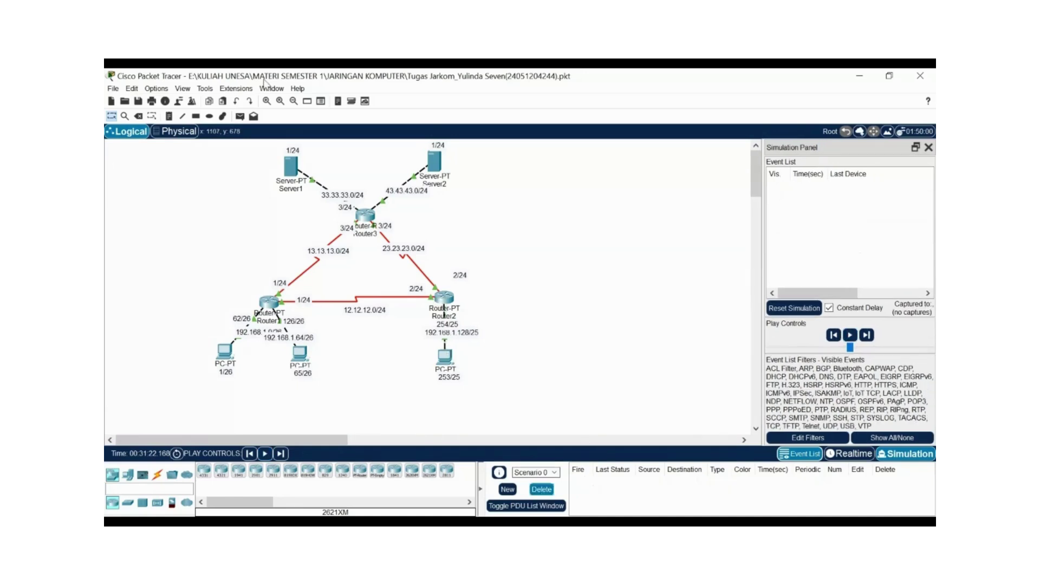
pyautogui.click(240, 116)
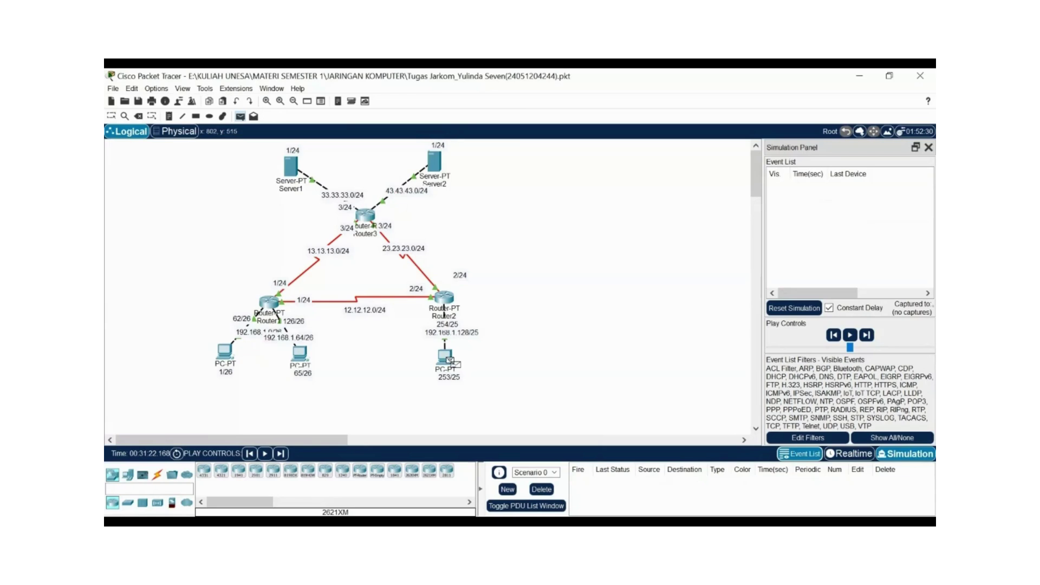
pyautogui.click(449, 358)
pyautogui.click(433, 161)
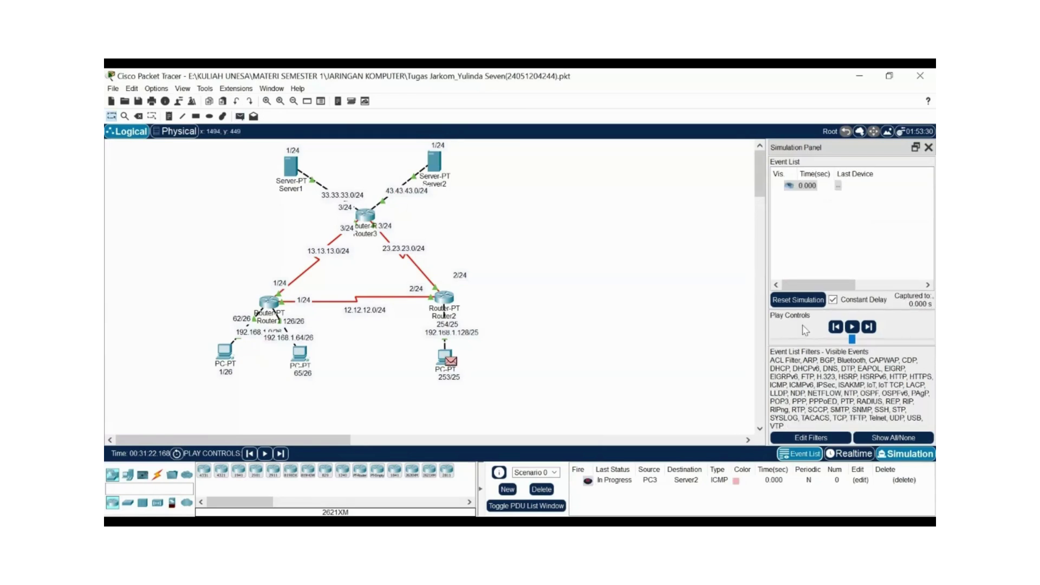
pyautogui.click(853, 327)
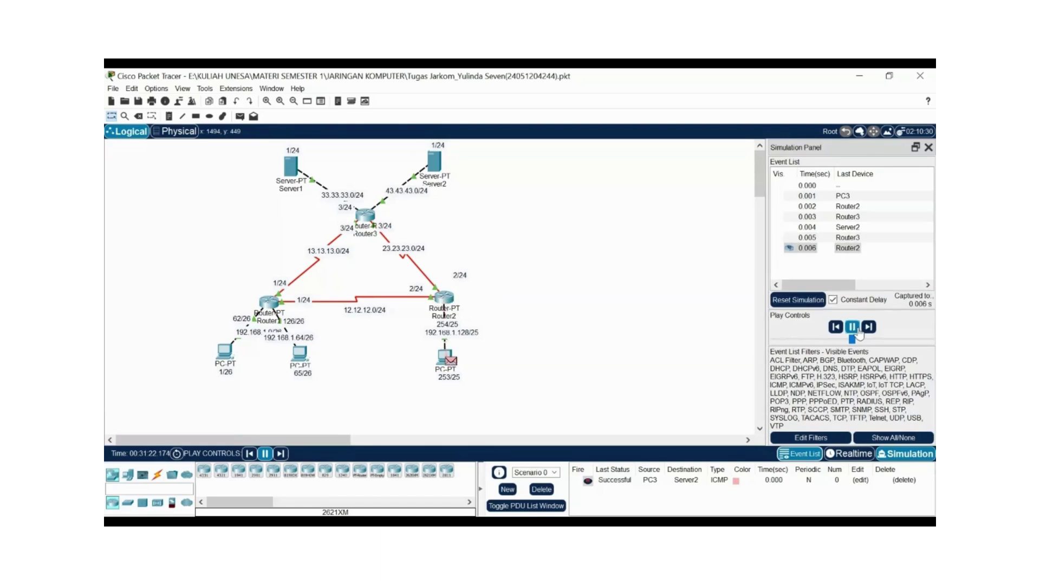
# Step: Stop and delete the PC3-to-Server2 scenario, add a simple PDU from Server1 to Server2 and play the simulation
pyautogui.click(857, 329)
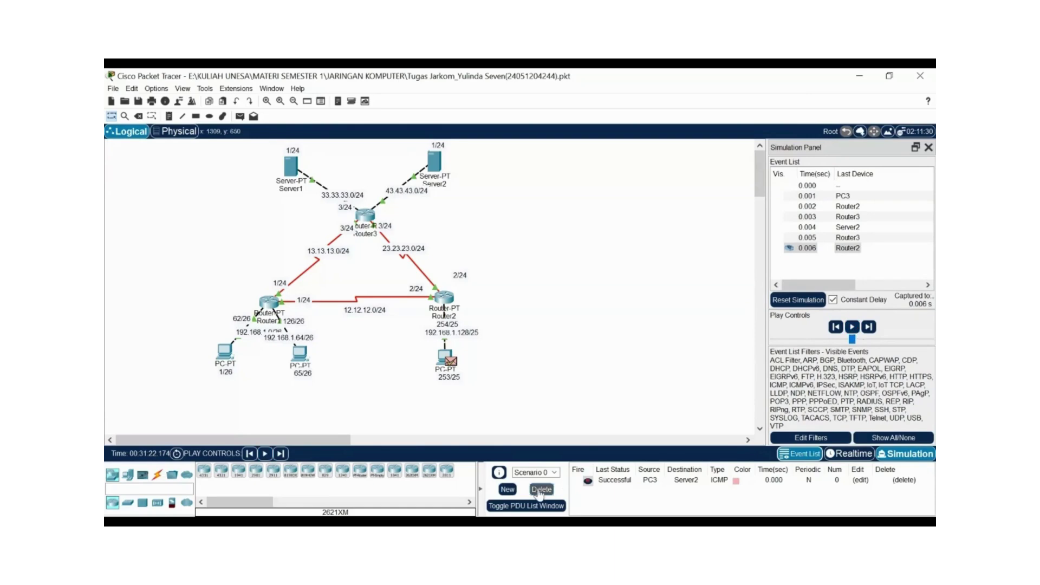
pyautogui.click(540, 489)
pyautogui.click(240, 116)
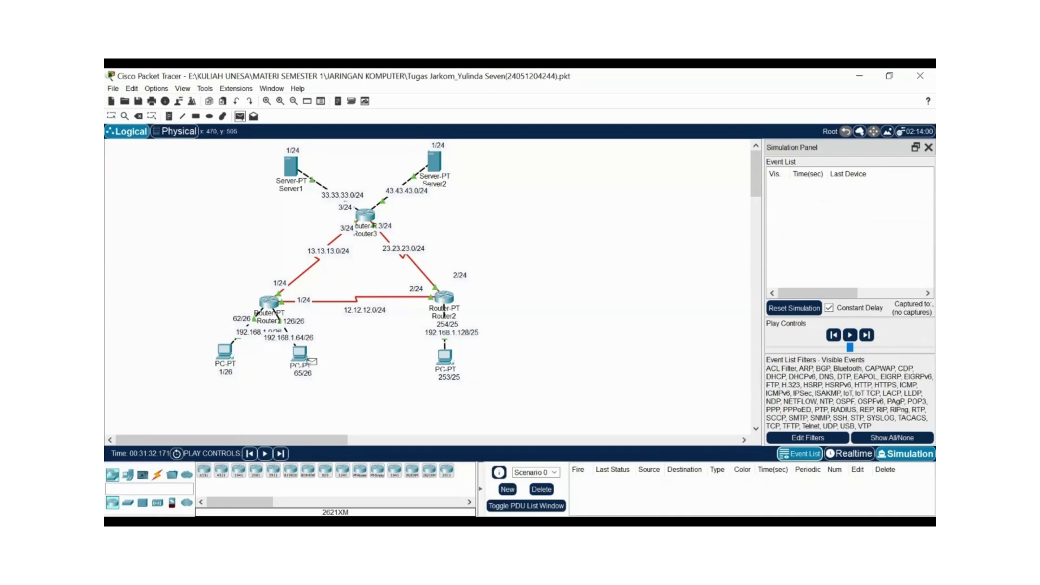
pyautogui.click(292, 167)
pyautogui.click(434, 161)
pyautogui.click(853, 327)
# Step: Send a simple PDU from Server1 to PC2, play the simulation through, stop it and delete the scenario
pyautogui.click(240, 117)
pyautogui.click(293, 169)
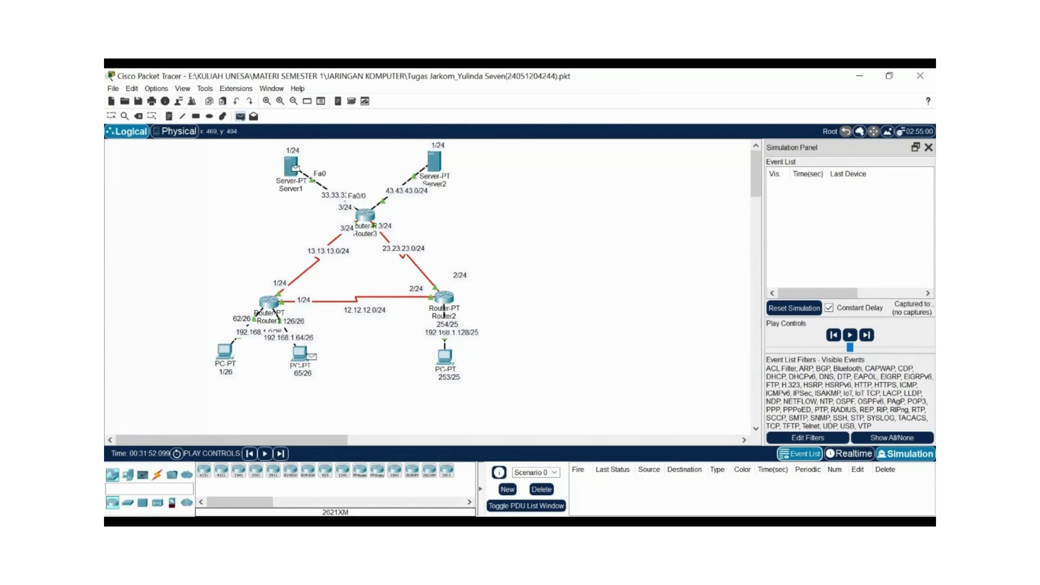
pyautogui.click(300, 353)
pyautogui.click(851, 326)
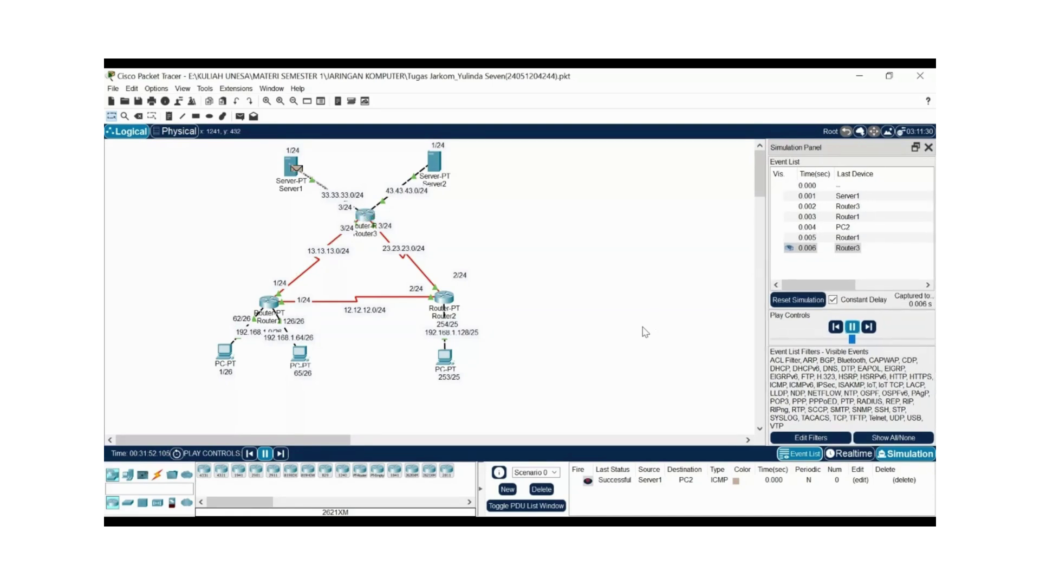
pyautogui.click(851, 328)
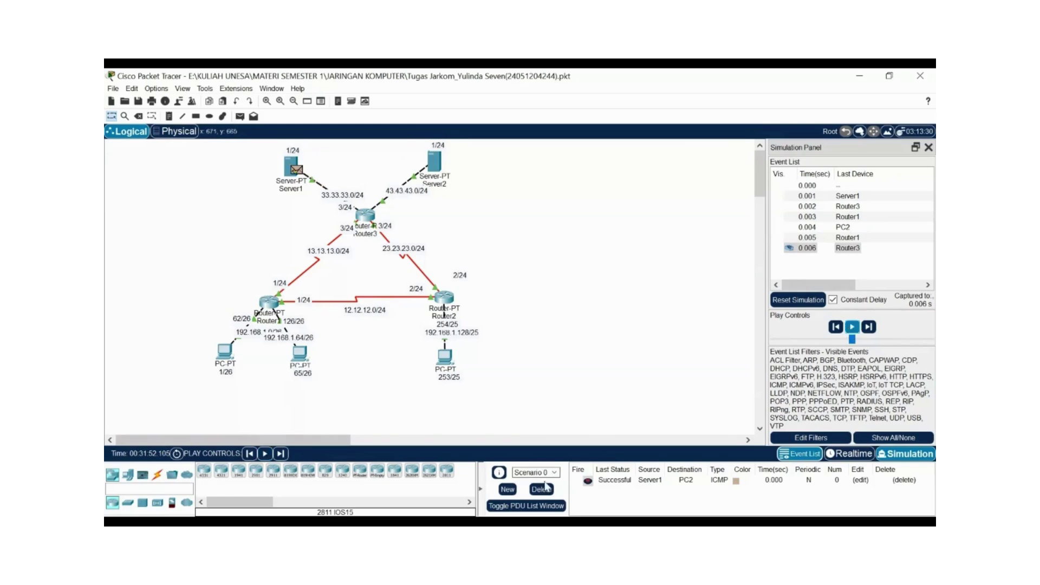
pyautogui.click(541, 489)
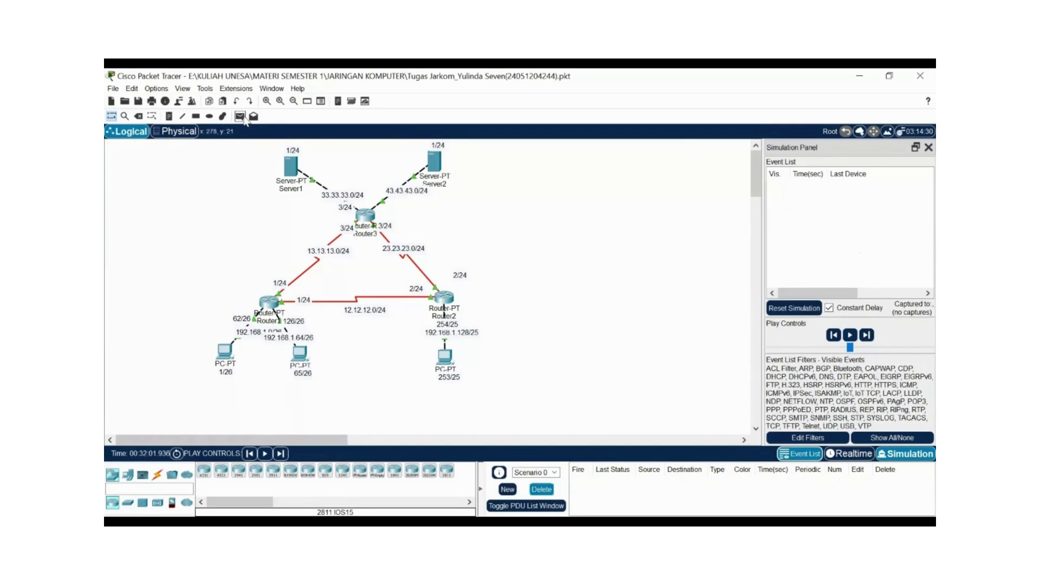
# Step: Add a simple PDU from Server1 to PC3 and play the simulation
pyautogui.click(240, 116)
pyautogui.click(295, 166)
pyautogui.click(448, 371)
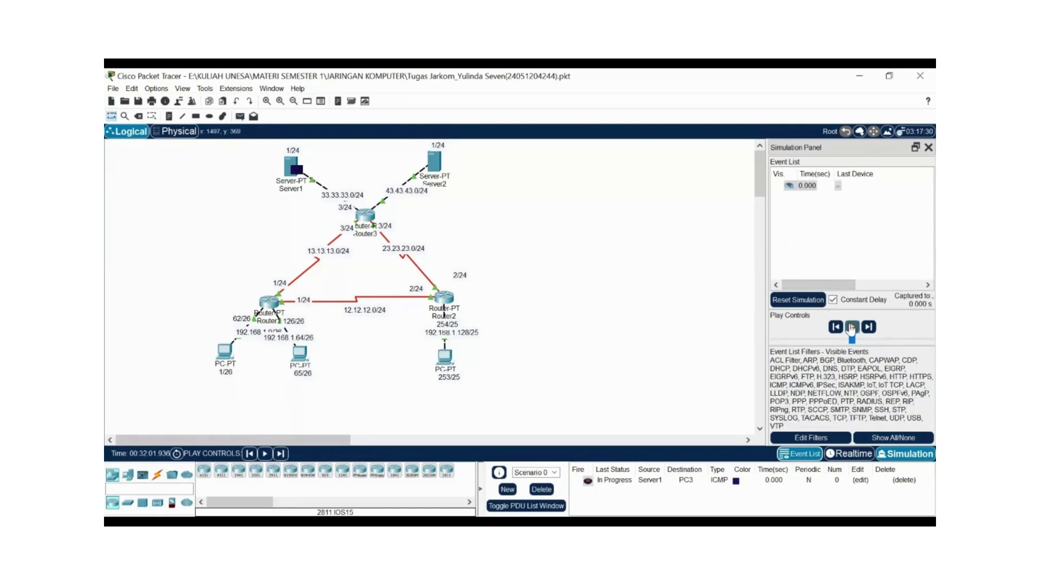
pyautogui.click(851, 326)
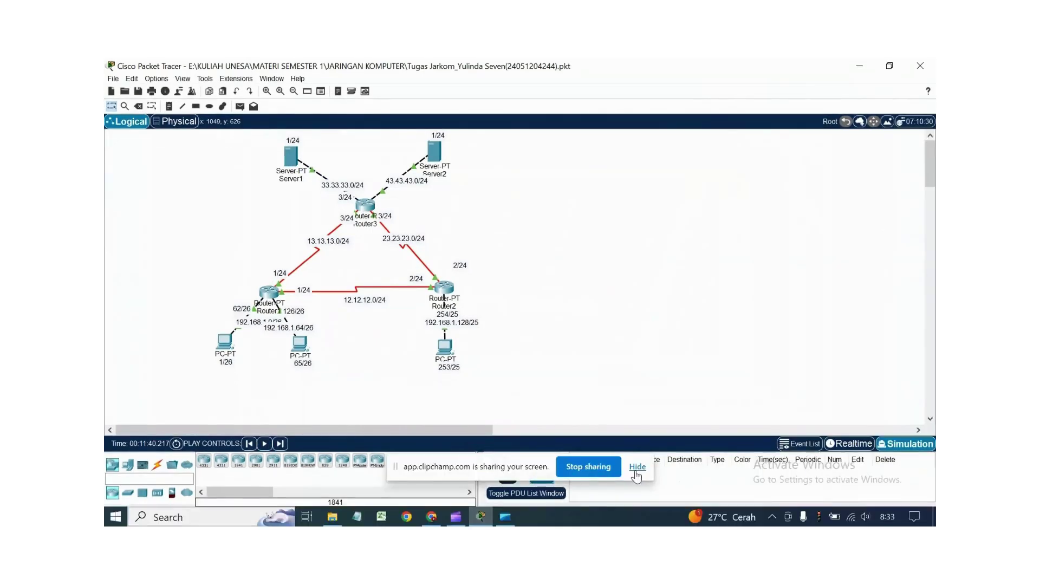
# Step: Switch to Realtime mode and run tracert 192.168.1.65 from PC1's Command Prompt
pyautogui.click(637, 477)
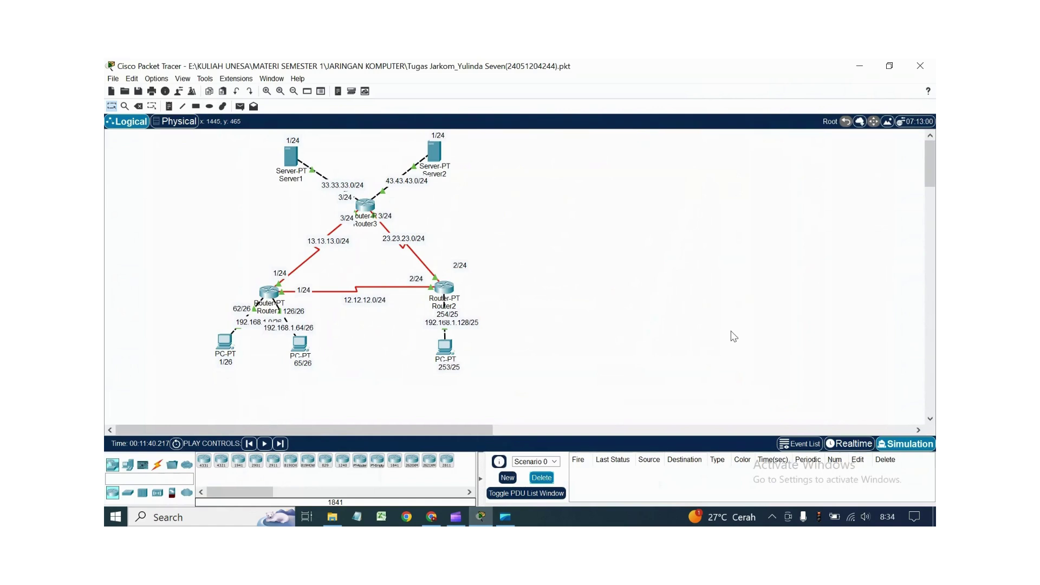
pyautogui.click(843, 445)
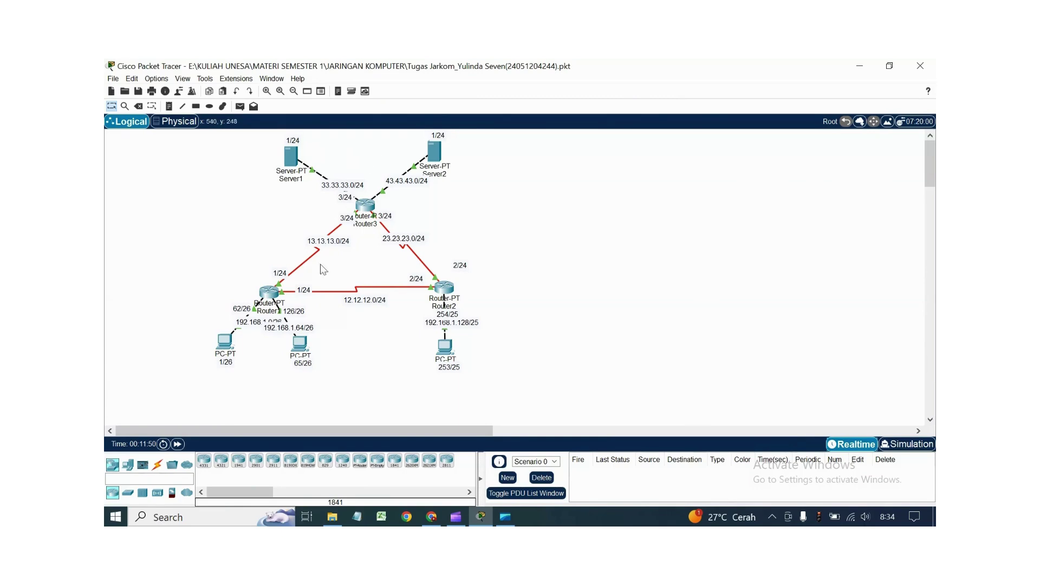
pyautogui.click(227, 340)
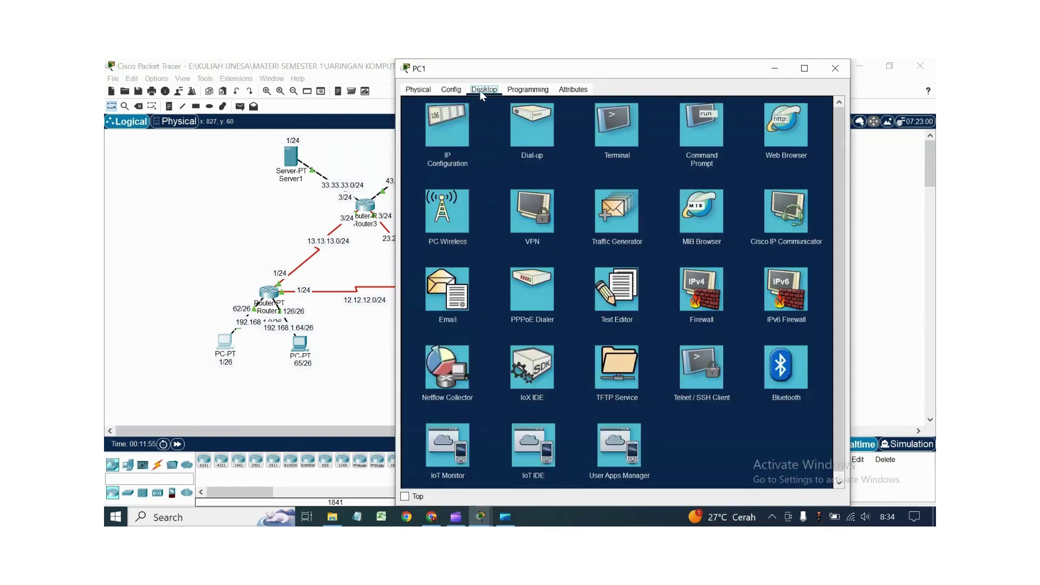
pyautogui.click(698, 136)
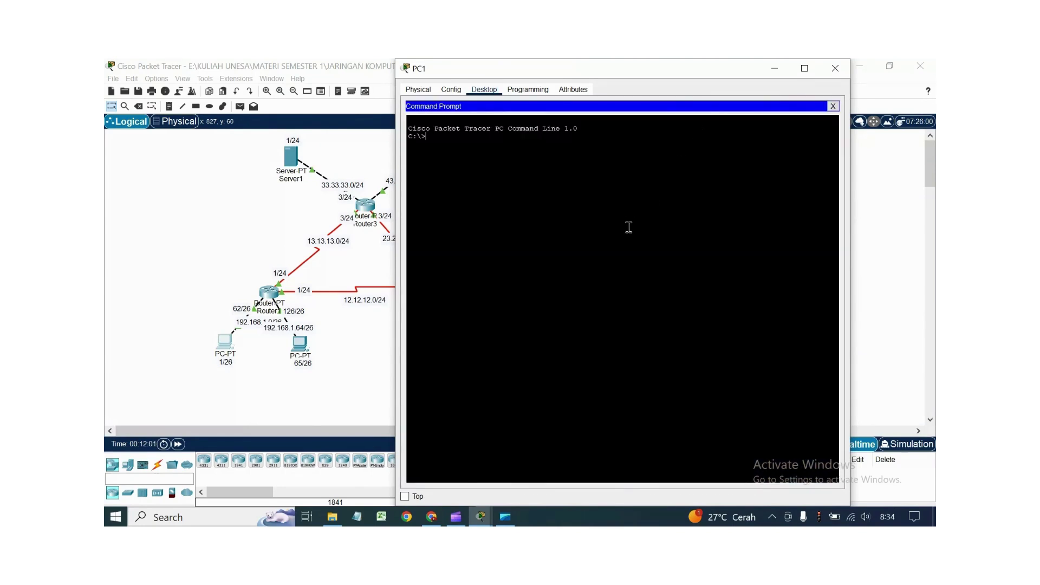
pyautogui.write('tracert')
pyautogui.write('192.168.1.65')
pyautogui.press('Return')
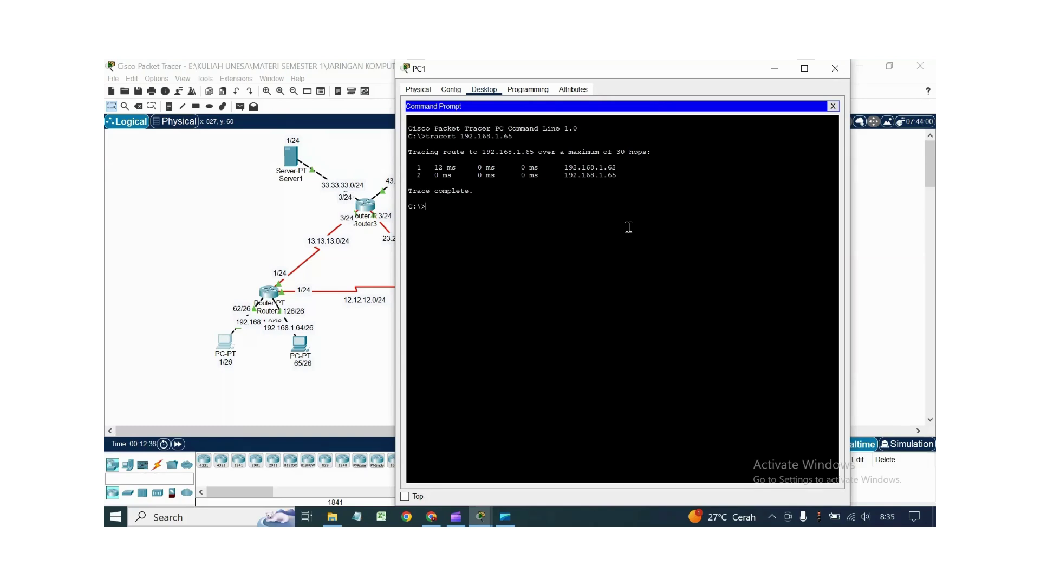
# Step: Trace the routes from PC1 to PC3 at 192.168.1.253 and to Server1 at 33.33.33.1
pyautogui.write('tracert 192.168.1.253')
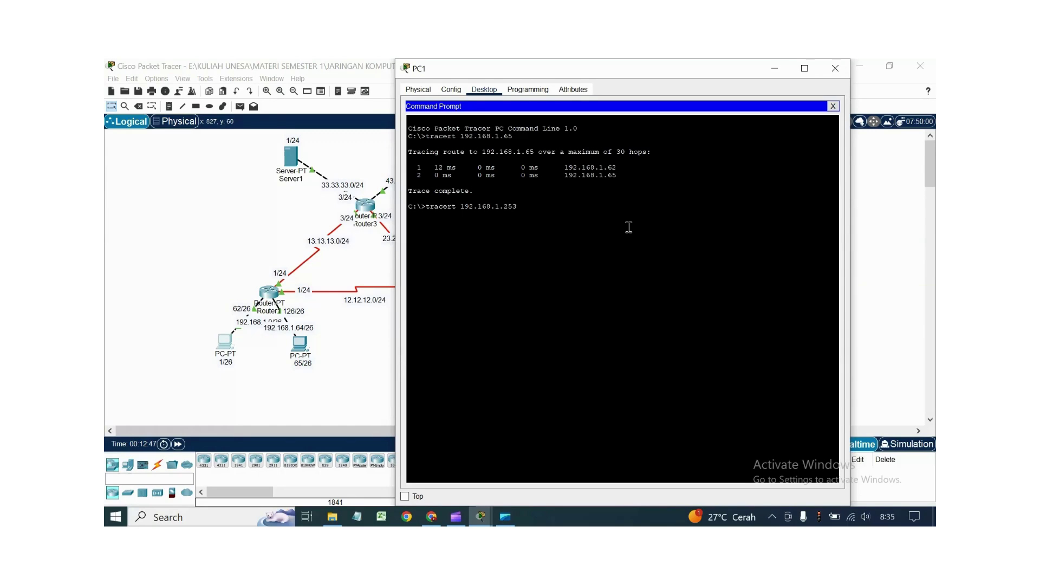
pyautogui.press('Return')
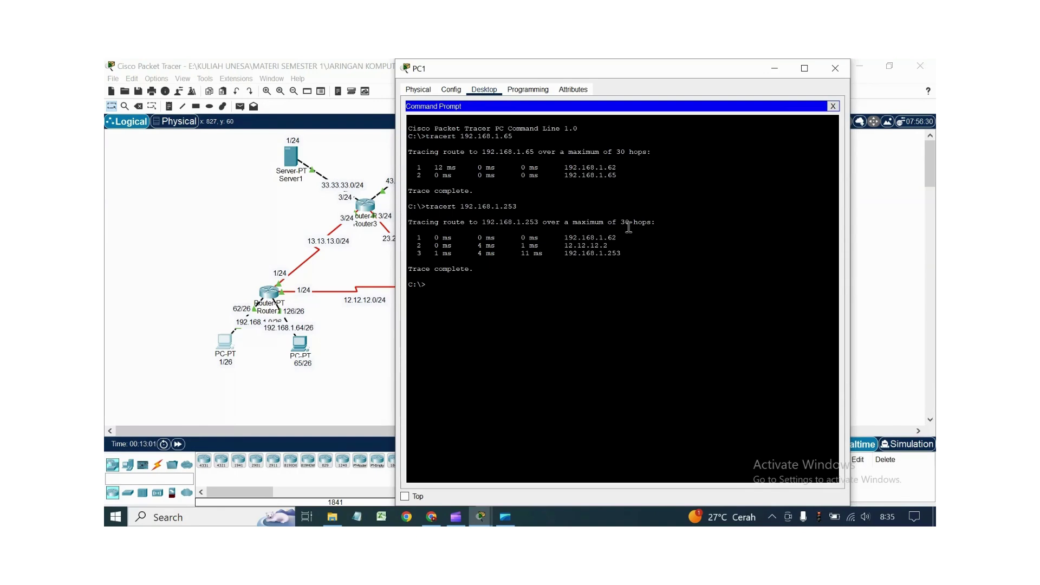
pyautogui.write('trace')
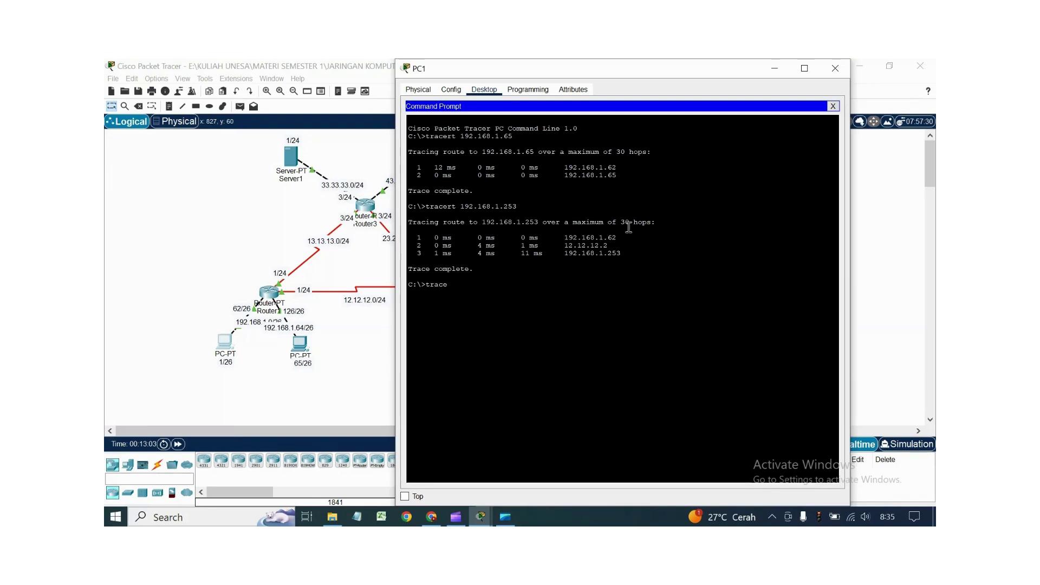
pyautogui.write('rt')
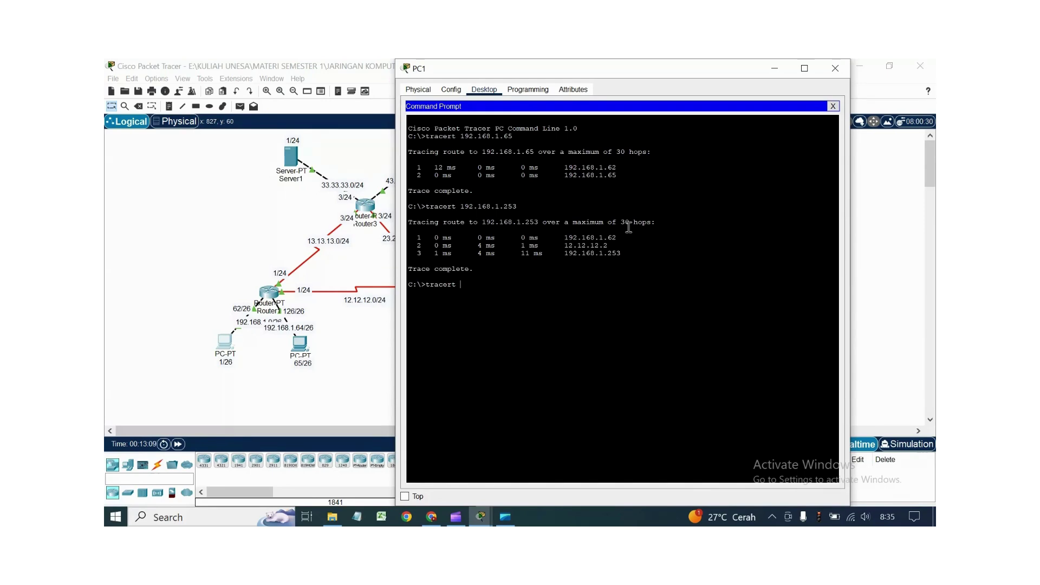
pyautogui.write('33.33.33.1')
pyautogui.press('Return')
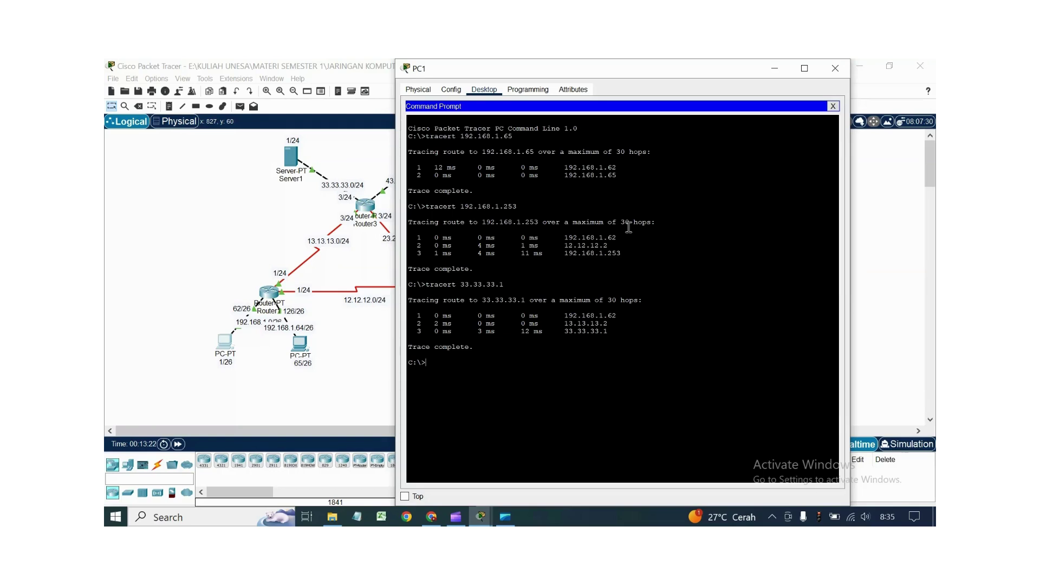
# Step: Trace the route from PC1 to Server2 at 43.43.43.1 and close the PC1 window
pyautogui.write('tracert')
pyautogui.press('BackSpace')
pyautogui.write('rt 43.43.43.1')
pyautogui.press('Return')
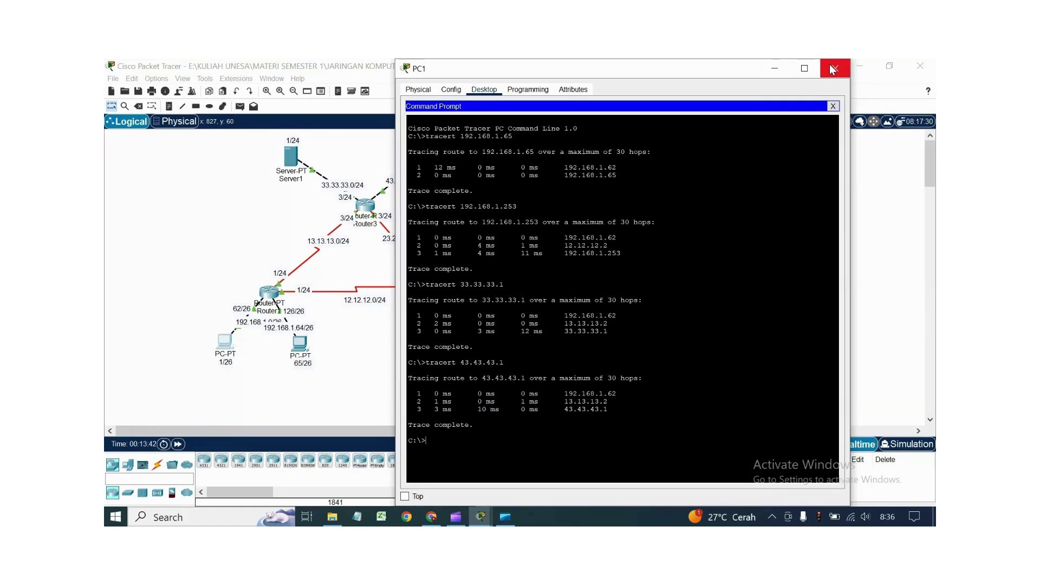
pyautogui.click(830, 65)
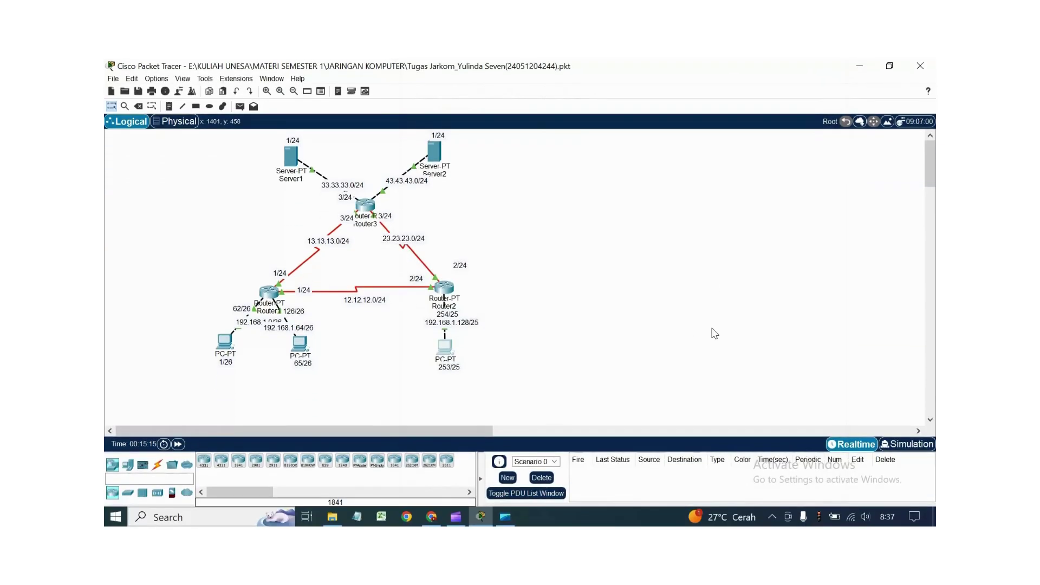
# Step: Open Server1's Command Prompt and trace the route to Server2 at 43.43.43.1
pyautogui.click(292, 157)
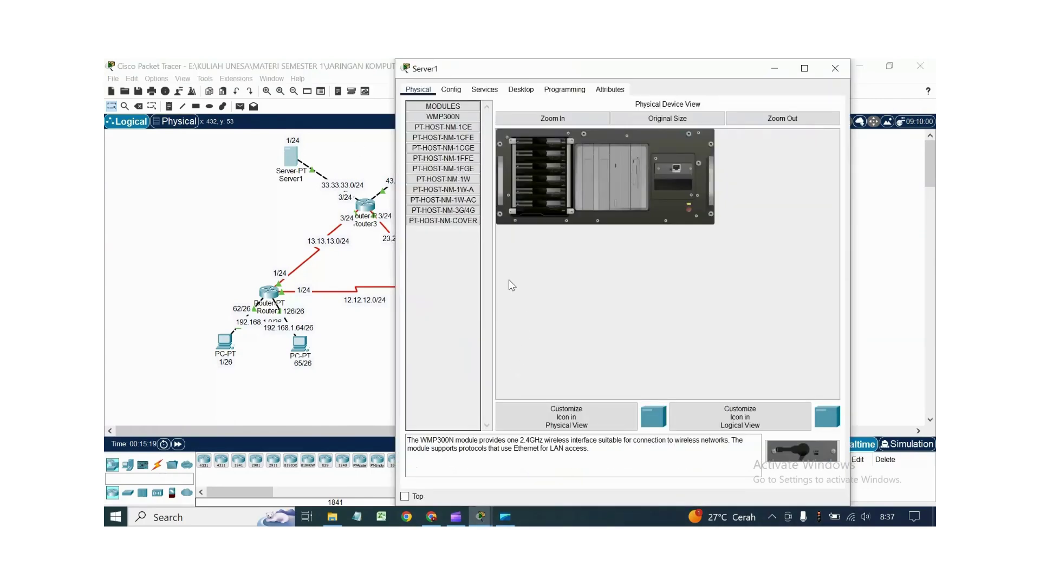
pyautogui.click(518, 92)
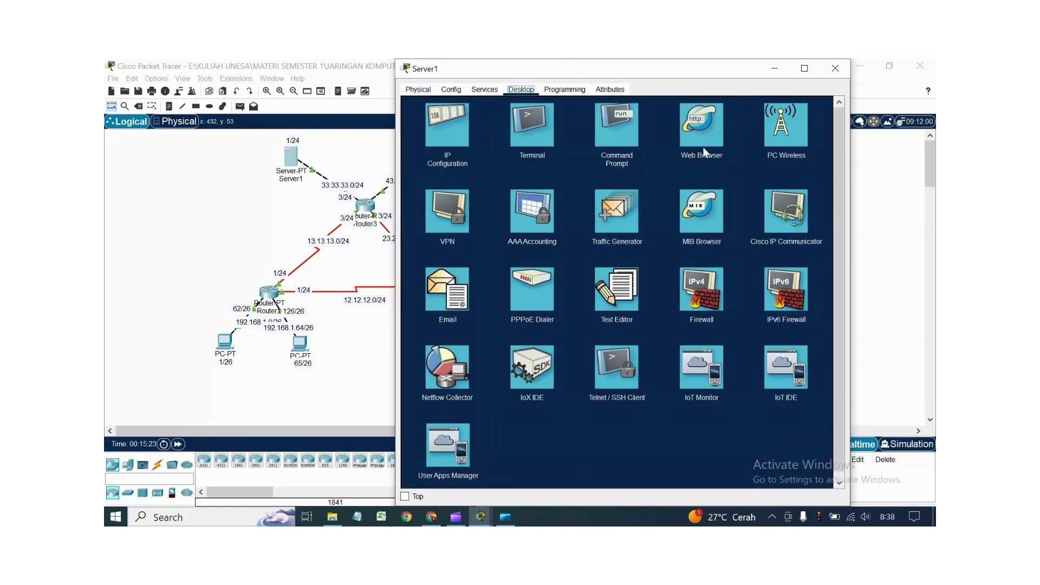
pyautogui.click(625, 145)
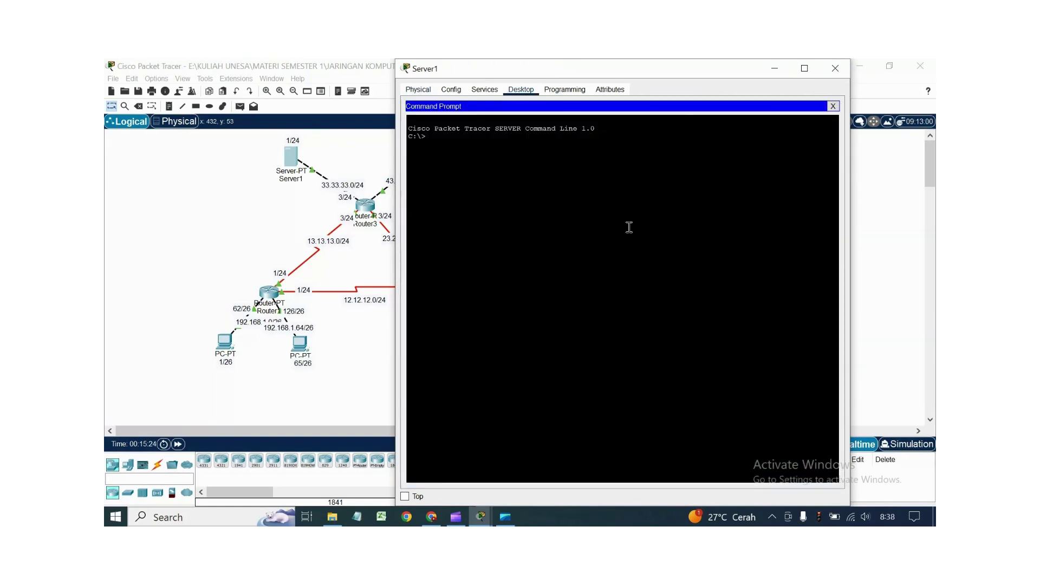
pyautogui.write('tracert')
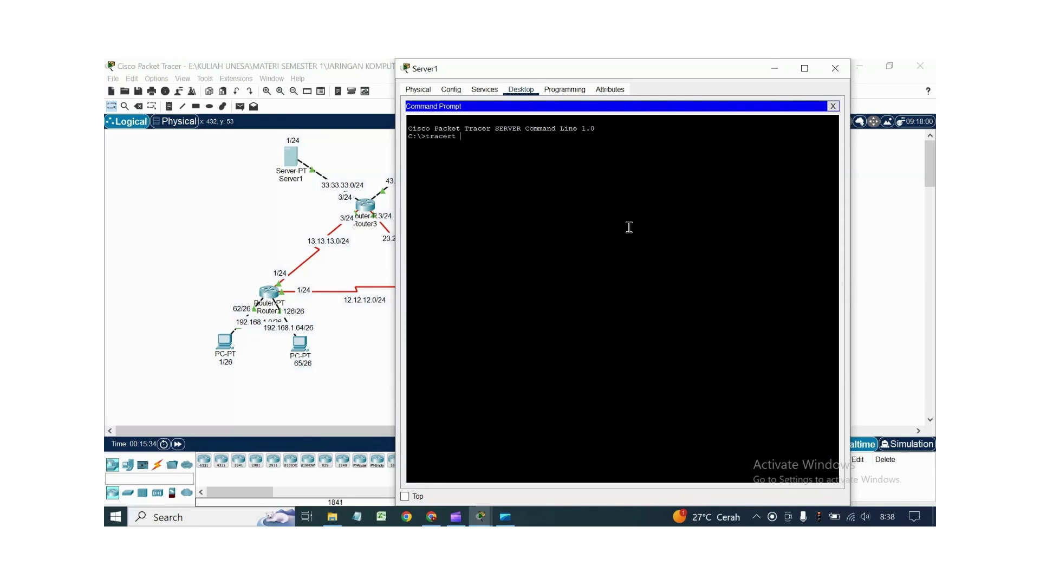
pyautogui.write(' 43.43.43.1')
pyautogui.press('Return')
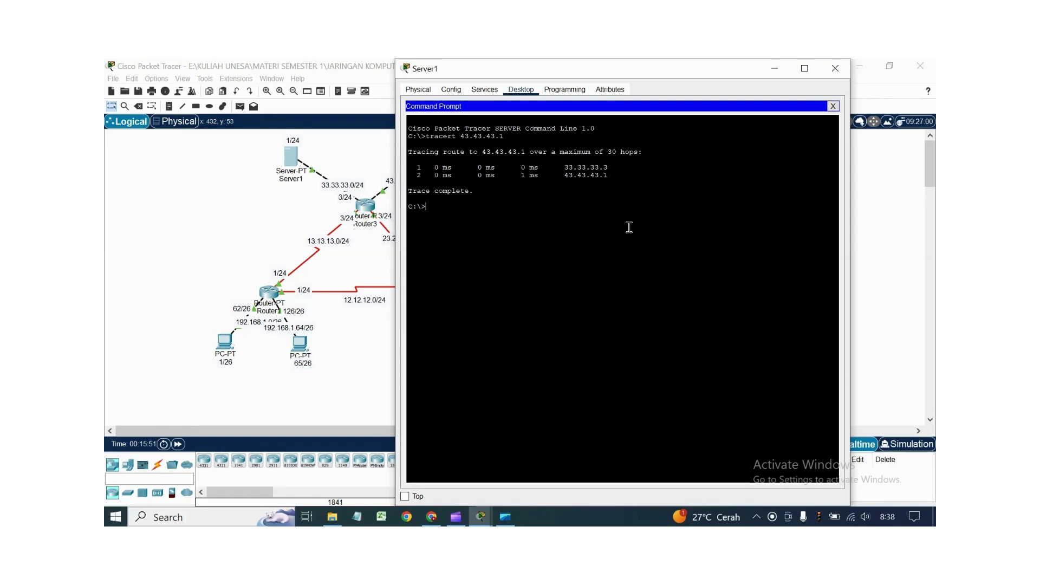
# Step: Trace the route from Server1 to PC1 at 192.168.1.1 and highlight the hop addresses in its output
pyautogui.write('tracert')
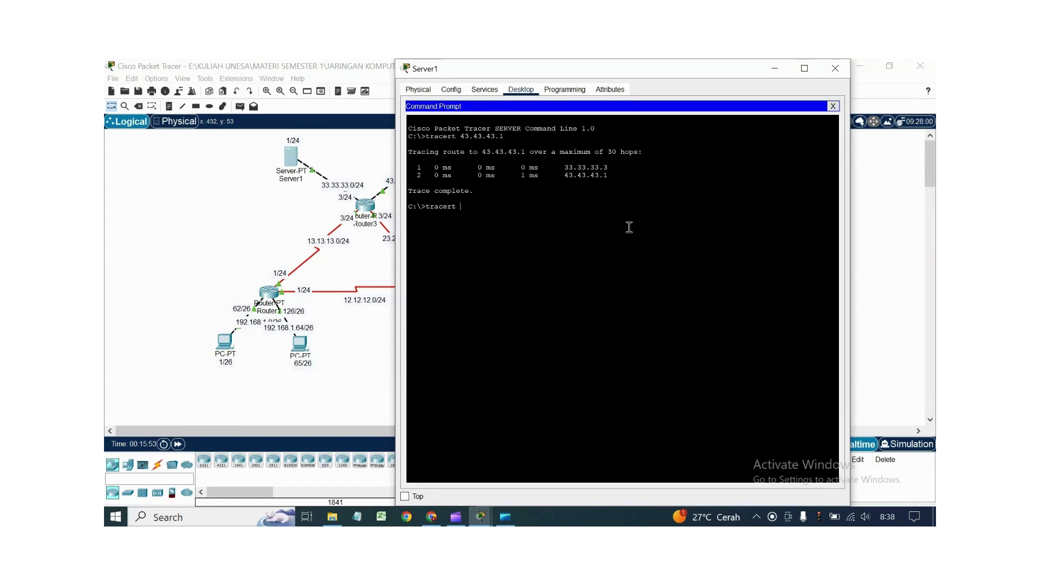
pyautogui.write(' 192.168.1.1')
pyautogui.press('Return')
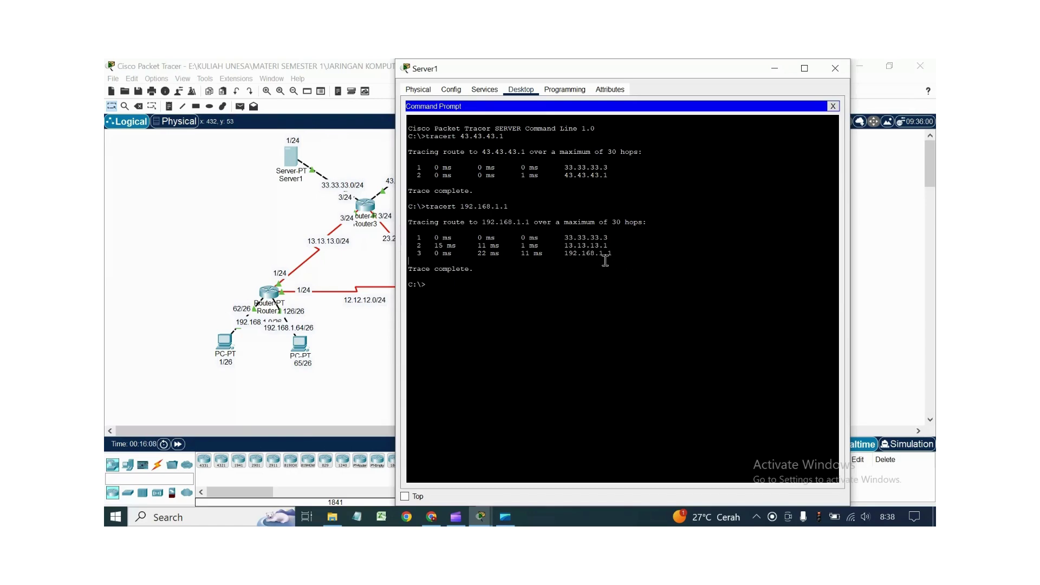
pyautogui.moveTo(610, 254); pyautogui.dragTo(421, 239)
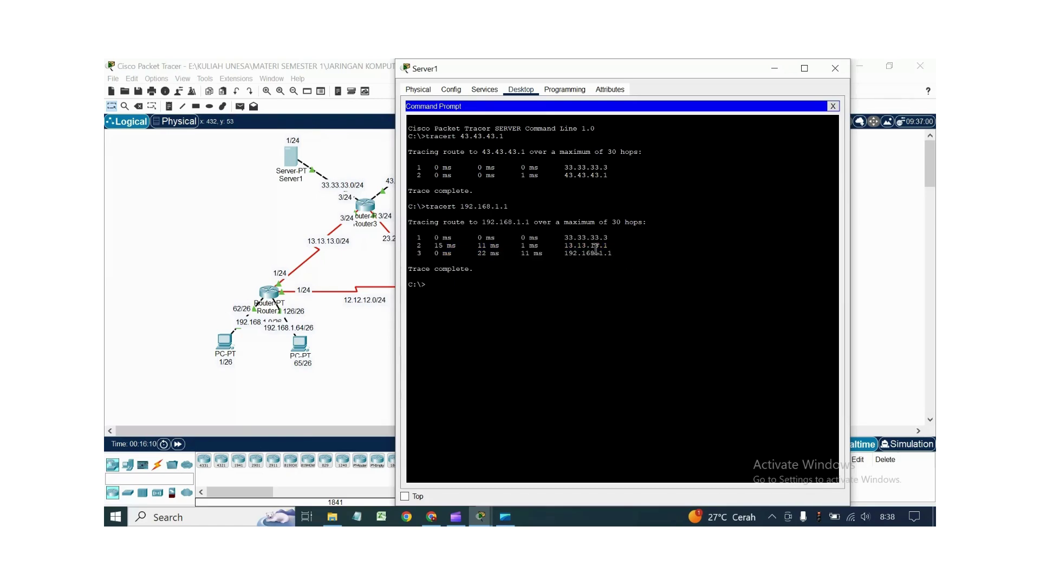
pyautogui.click(595, 245)
pyautogui.moveTo(564, 238); pyautogui.dragTo(611, 235)
pyautogui.click(572, 246)
pyautogui.moveTo(565, 246); pyautogui.dragTo(624, 244)
pyautogui.moveTo(560, 253); pyautogui.dragTo(632, 251)
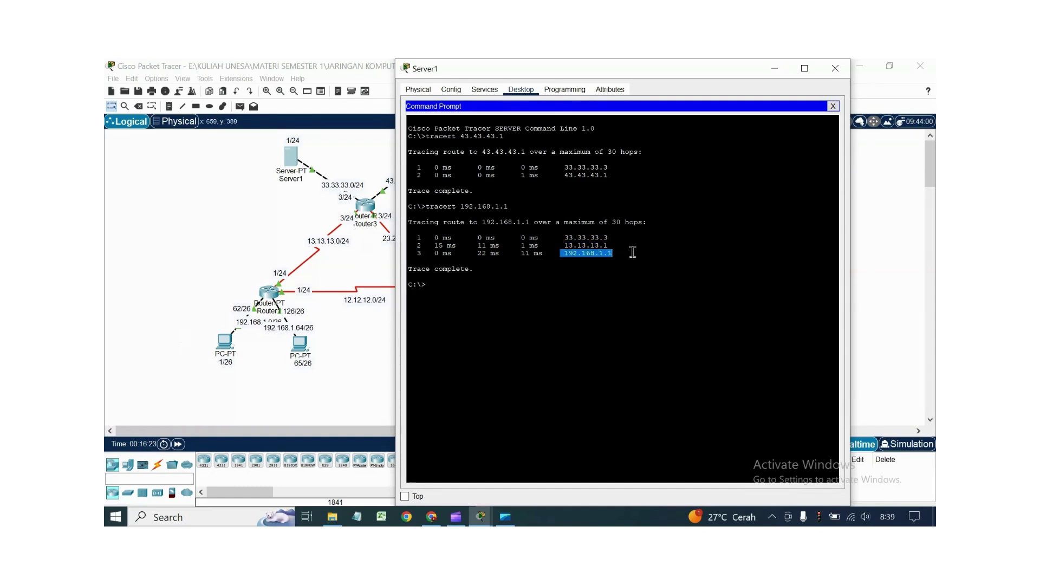
# Step: Trace the route from Server1 to PC3 at 192.168.1.253
pyautogui.click(475, 284)
pyautogui.write('tar')
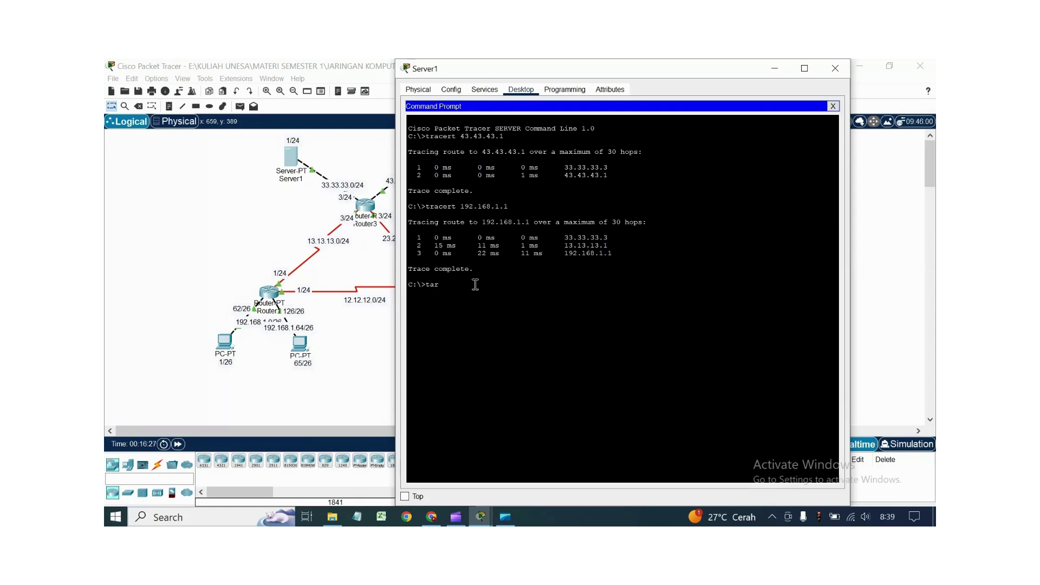
pyautogui.press('BackSpace')
pyautogui.press('BackSpace')
pyautogui.write('racert')
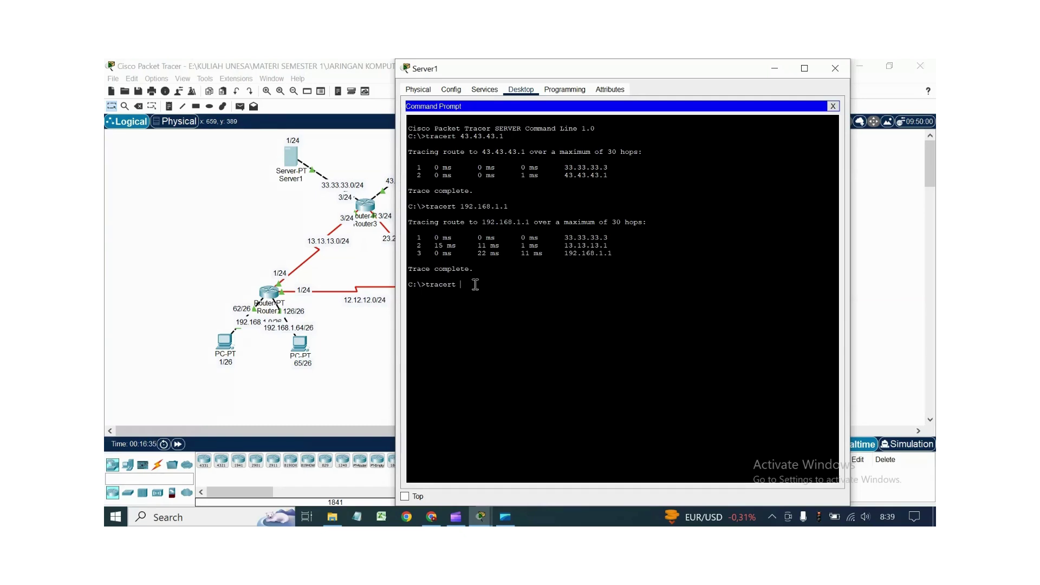
pyautogui.write('192.168.1.253')
pyautogui.press('Return')
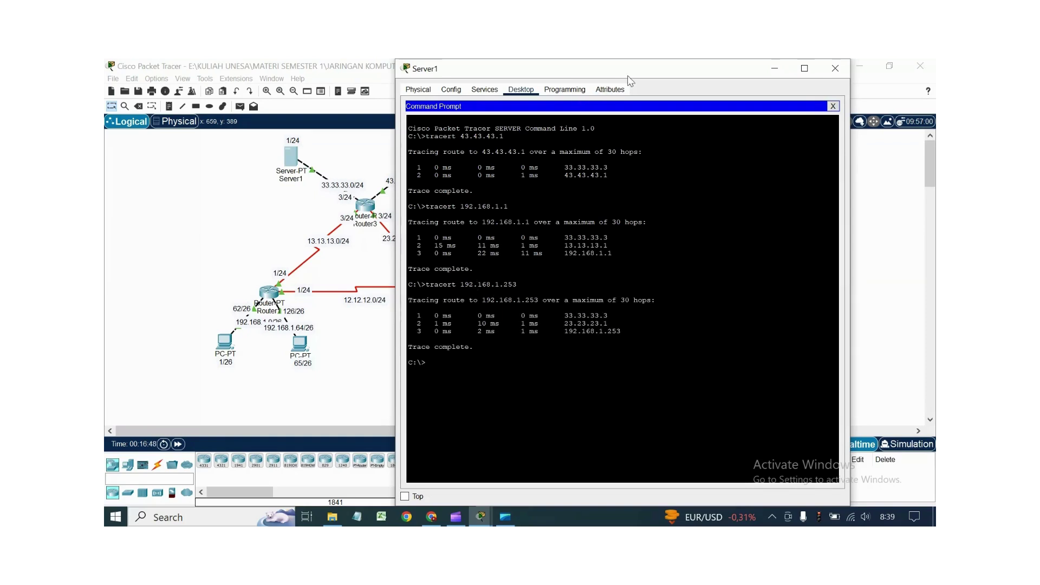
# Step: Compare Server1's traces with the topology, highlighting the tracert 43.43.43.1 command, and close the Server1 window
pyautogui.moveTo(632, 73); pyautogui.dragTo(733, 73)
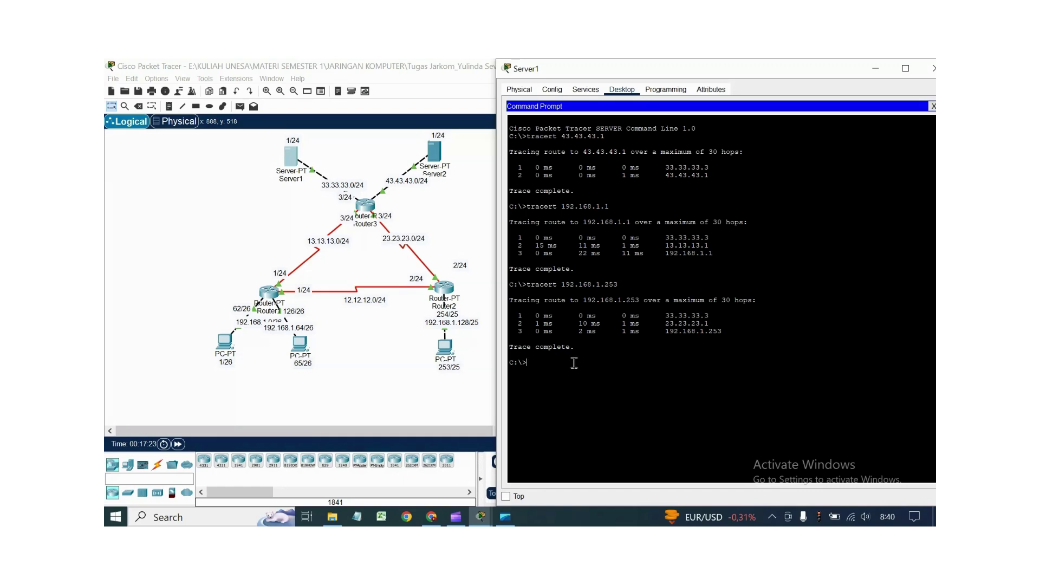
pyautogui.moveTo(608, 136); pyautogui.dragTo(525, 136)
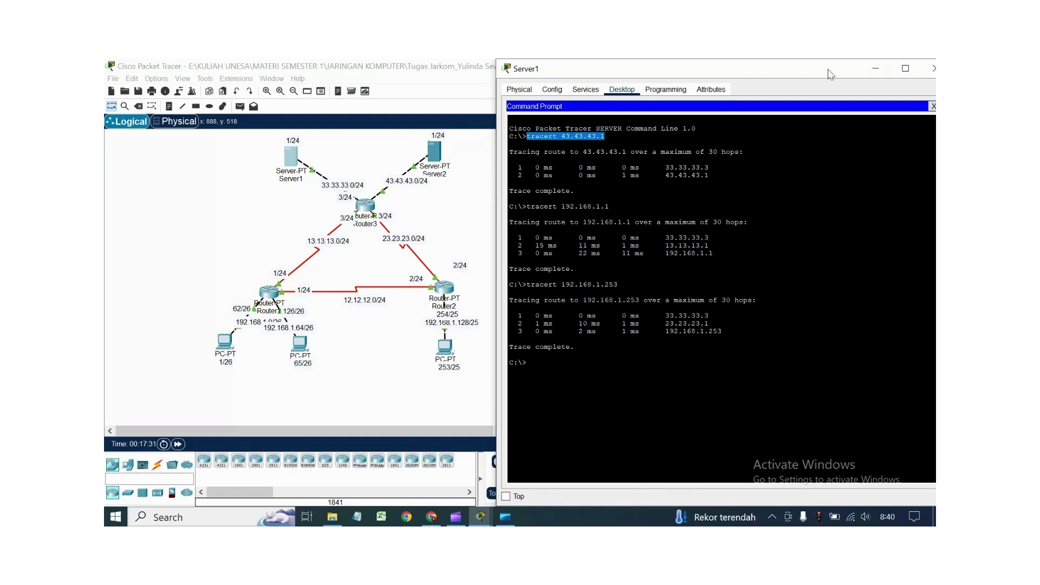
pyautogui.moveTo(830, 75); pyautogui.dragTo(772, 75)
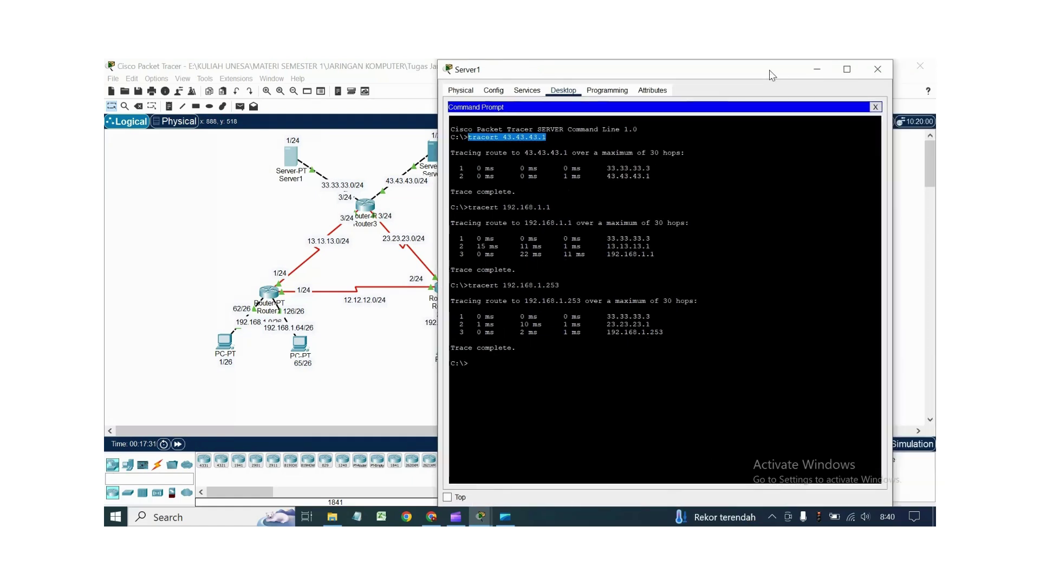
pyautogui.click(878, 69)
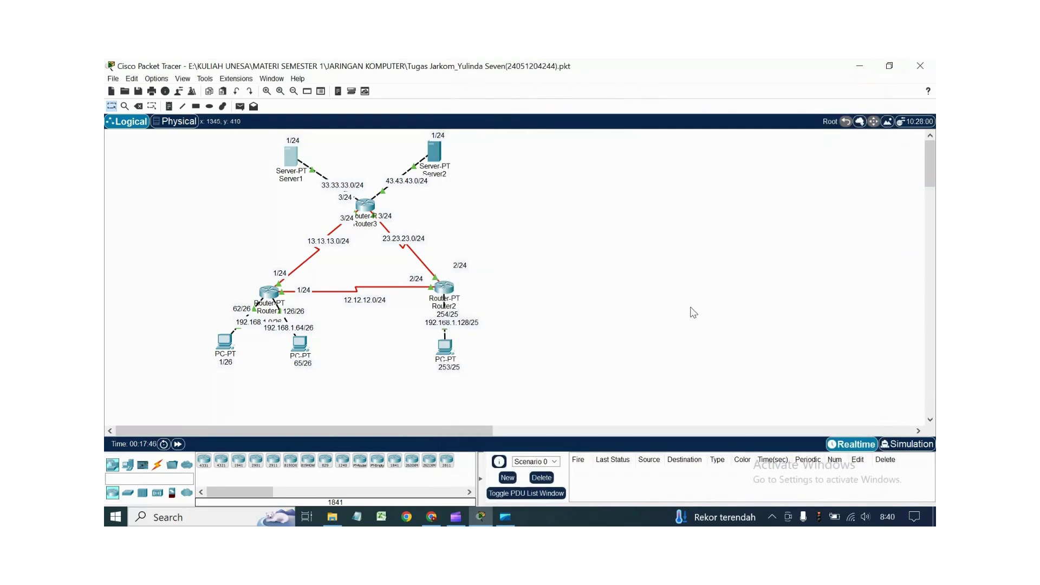